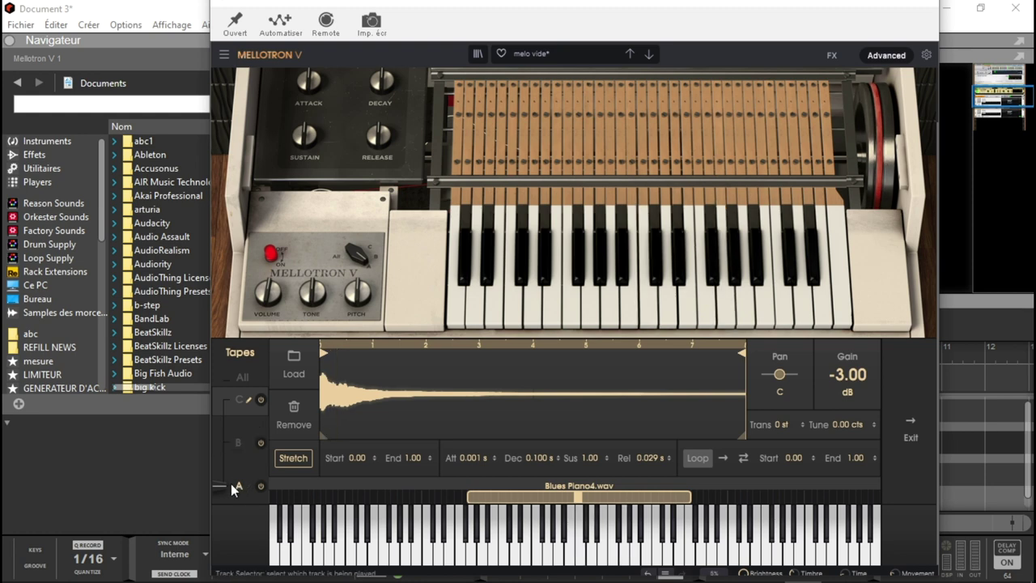
Switch the Mellotron V track selector to tape C.
drag(219, 486, 218, 405)
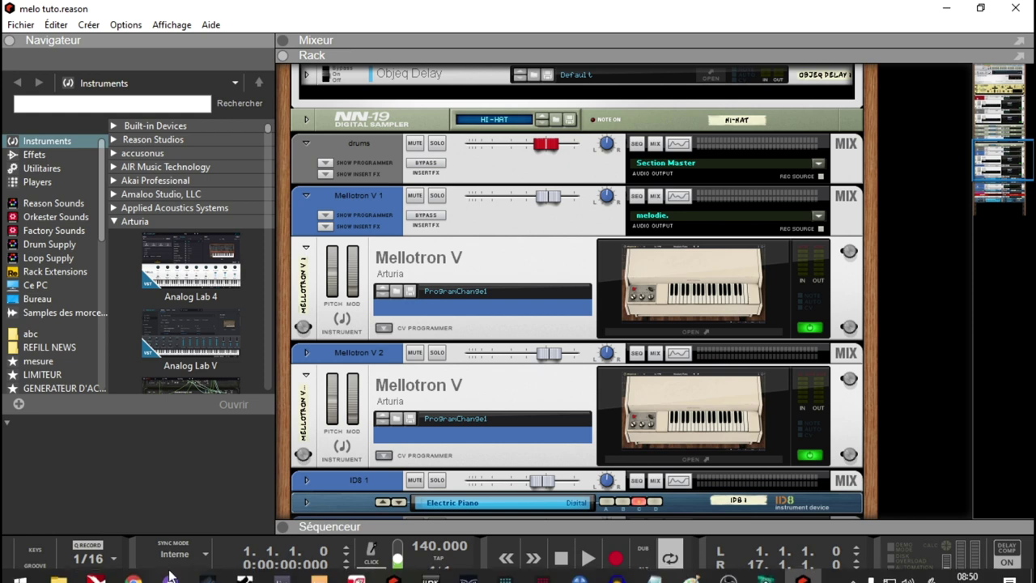
Show the sequencer, select the Mellotron V 1 track and open its instrument window.
click(283, 527)
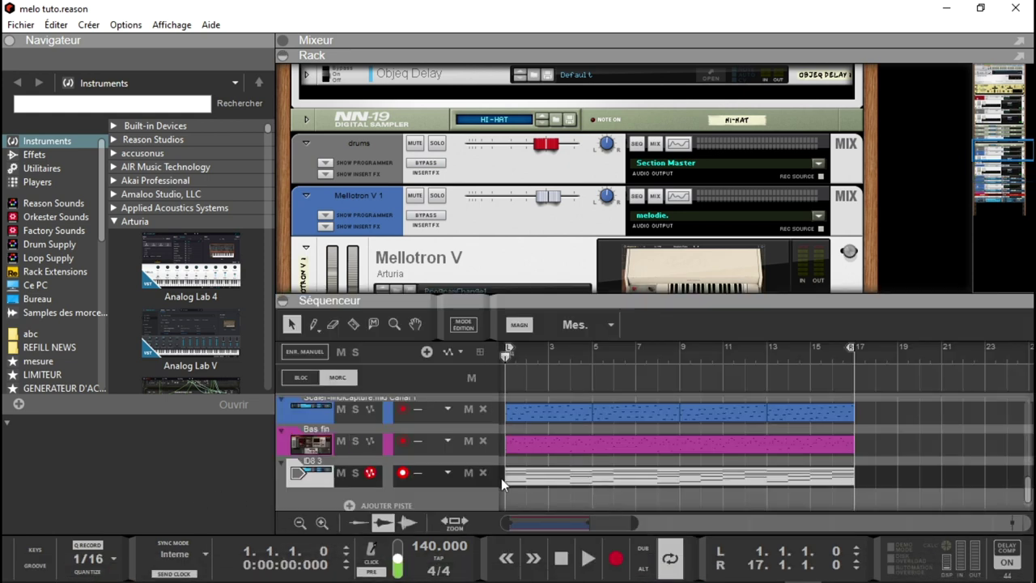
drag(1028, 492, 1029, 450)
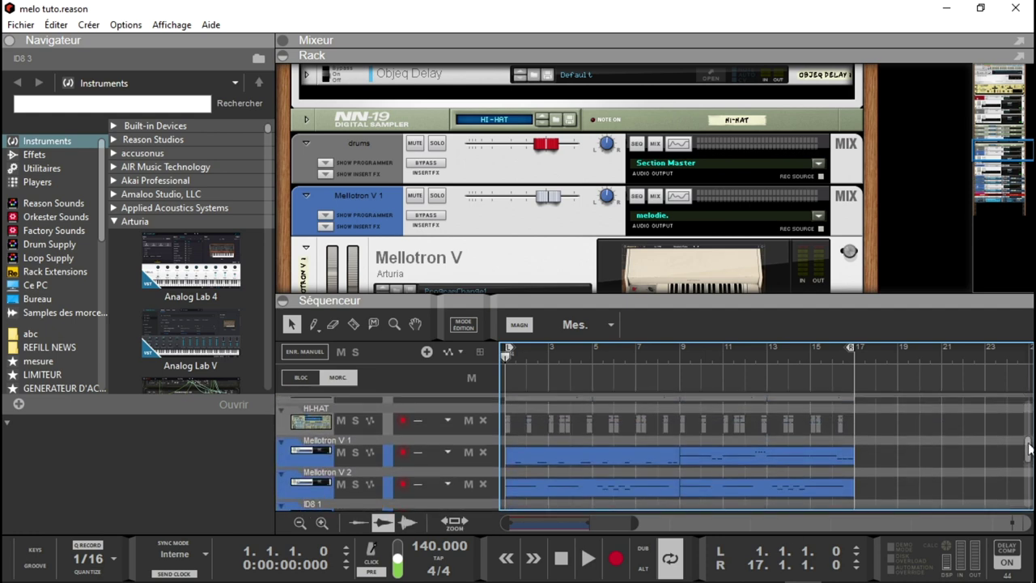
click(316, 465)
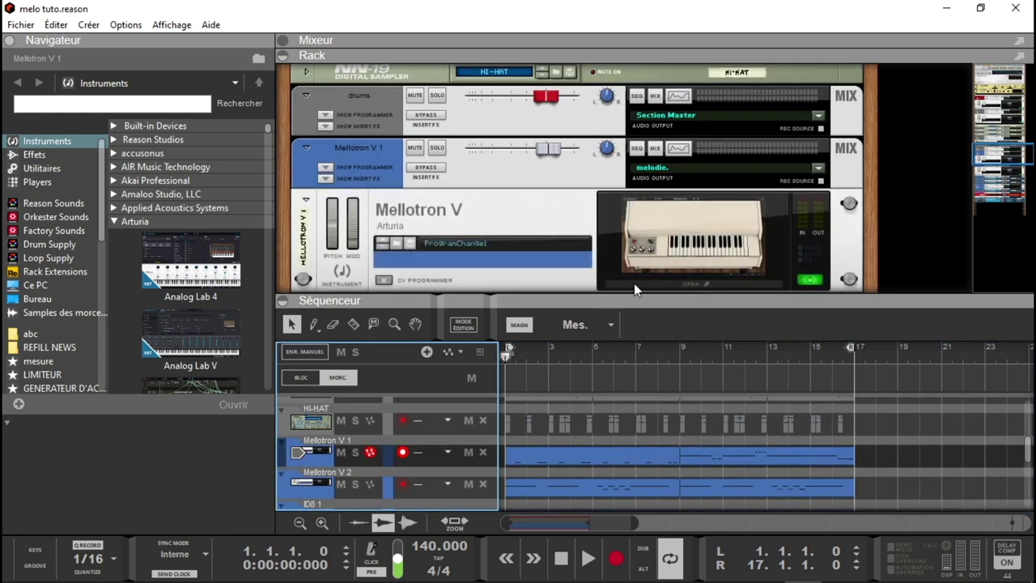
click(634, 285)
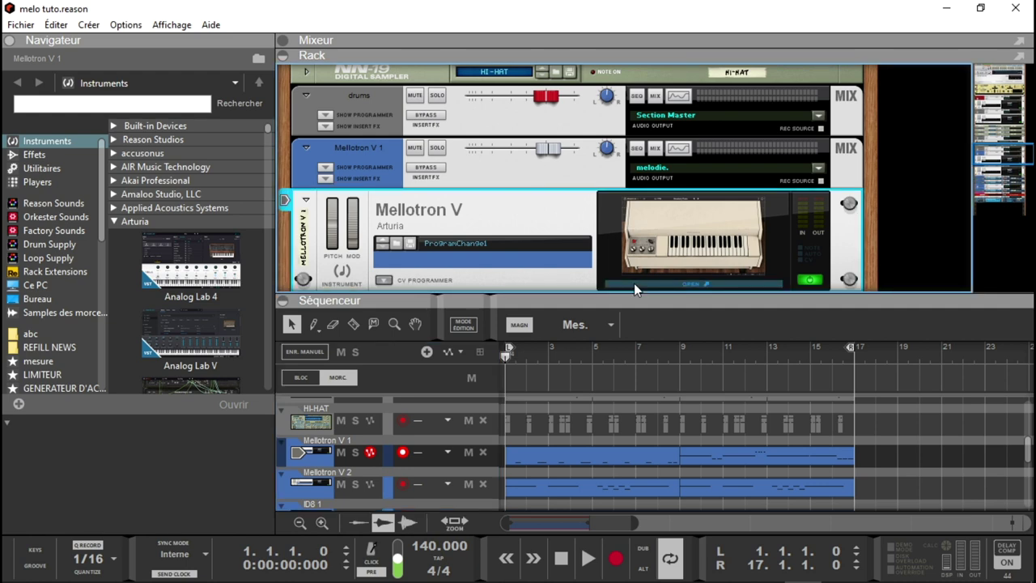
click(634, 284)
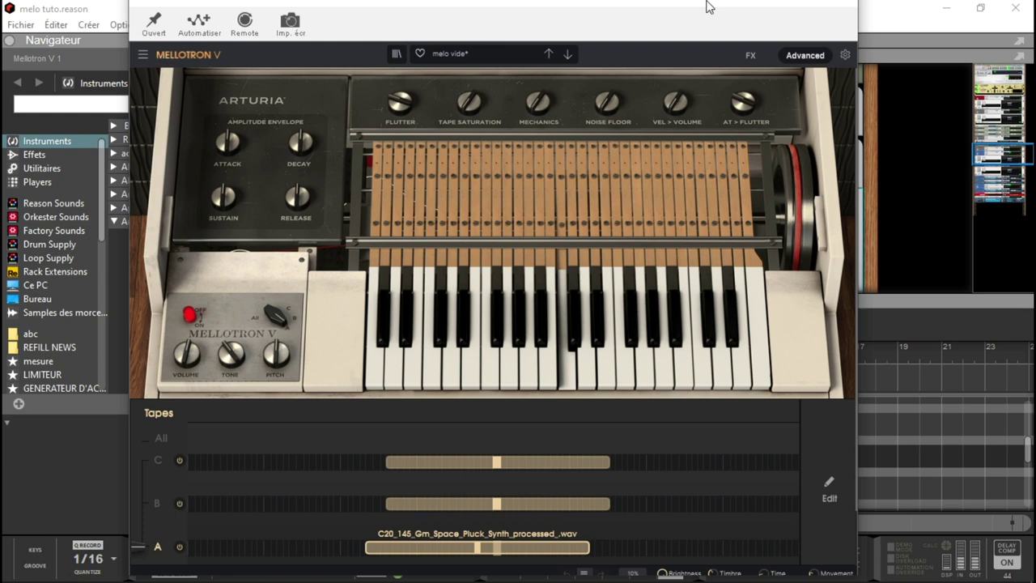
Reposition the Mellotron V 1 window and browse through Ce PC and Bureau to the sample folder.
drag(726, 7, 899, 10)
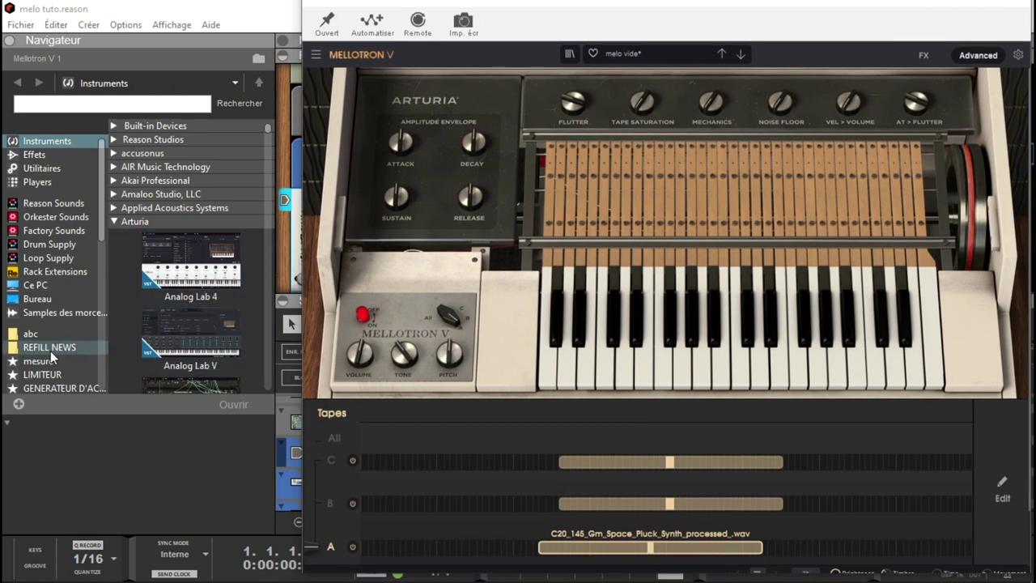
click(46, 284)
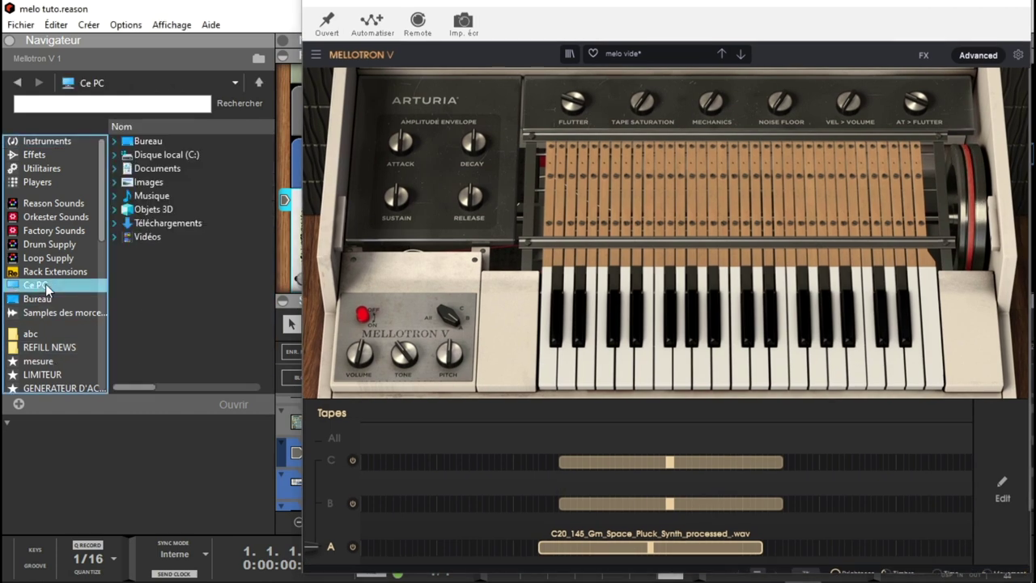
click(113, 141)
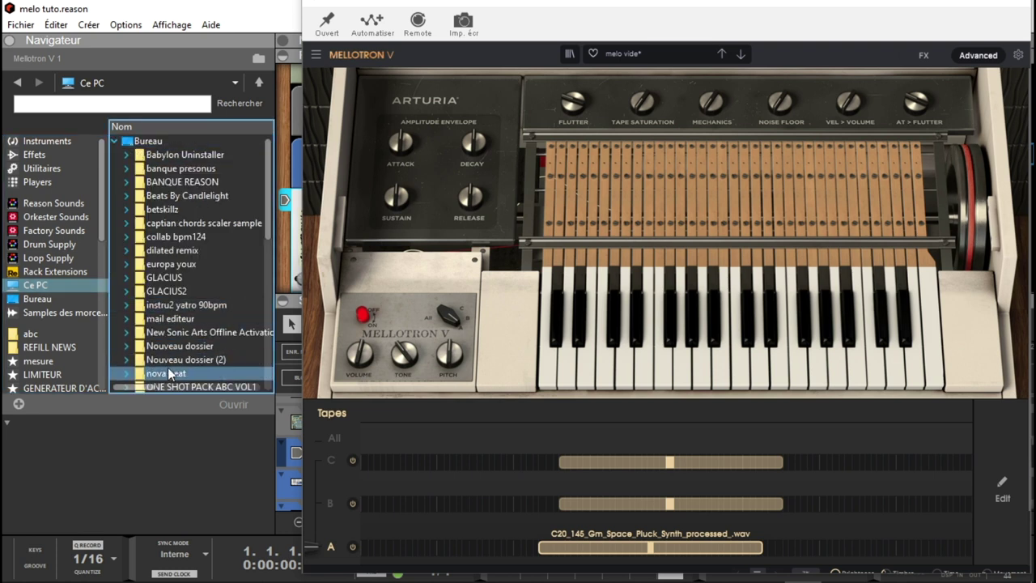
drag(271, 229, 266, 285)
double_click(174, 283)
click(183, 180)
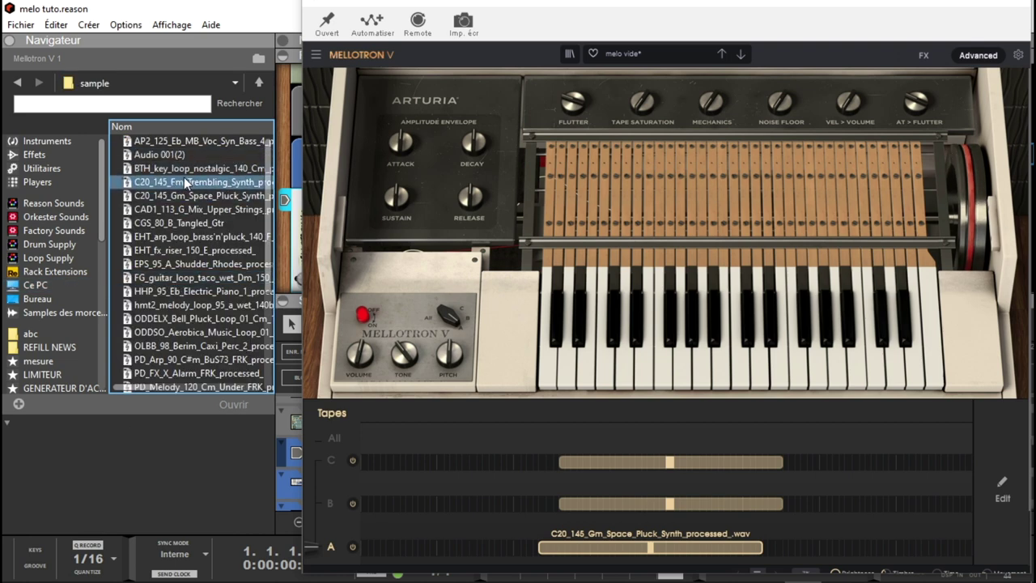
Preview the BTH_key_loop_nostalgic, C20_145 Trembling Synth and C20_145 Space Pluck Synth samples, and close the Mellotron V 1 window.
click(185, 195)
click(176, 168)
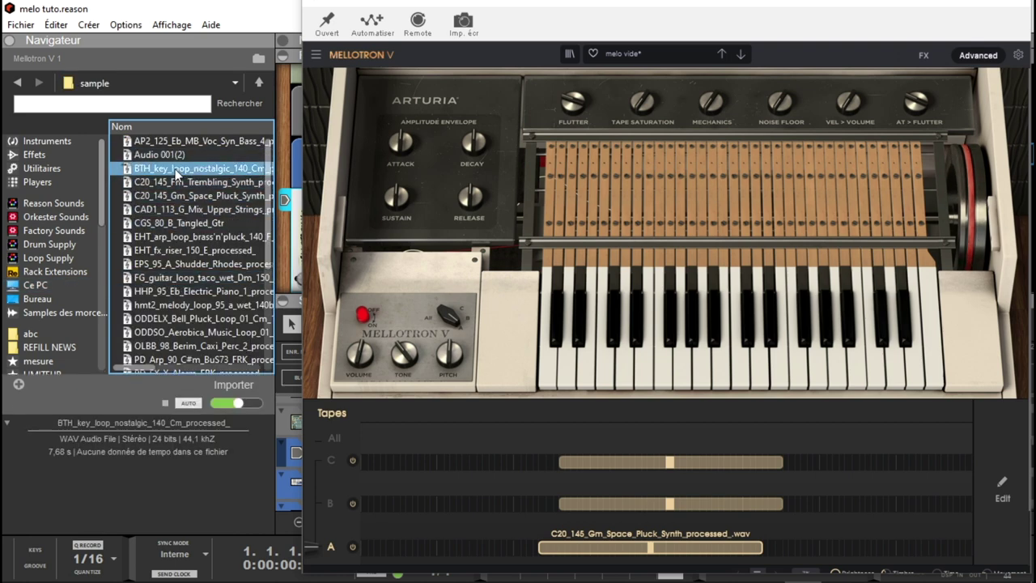
click(182, 183)
click(180, 201)
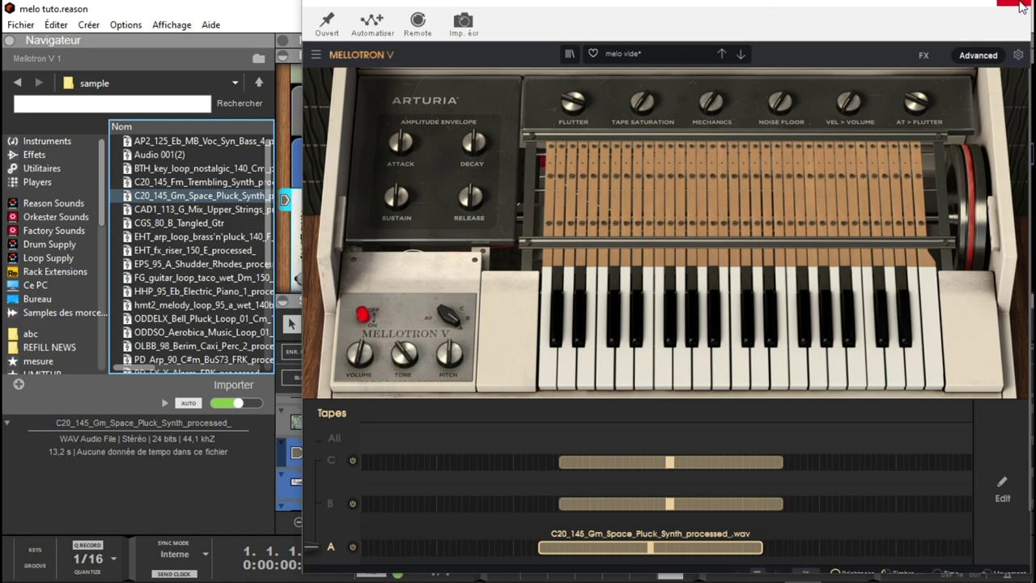
click(1022, 7)
Open the Mellotron V 2 instrument, select its sequencer track and close the instrument window.
drag(987, 154, 989, 170)
click(687, 207)
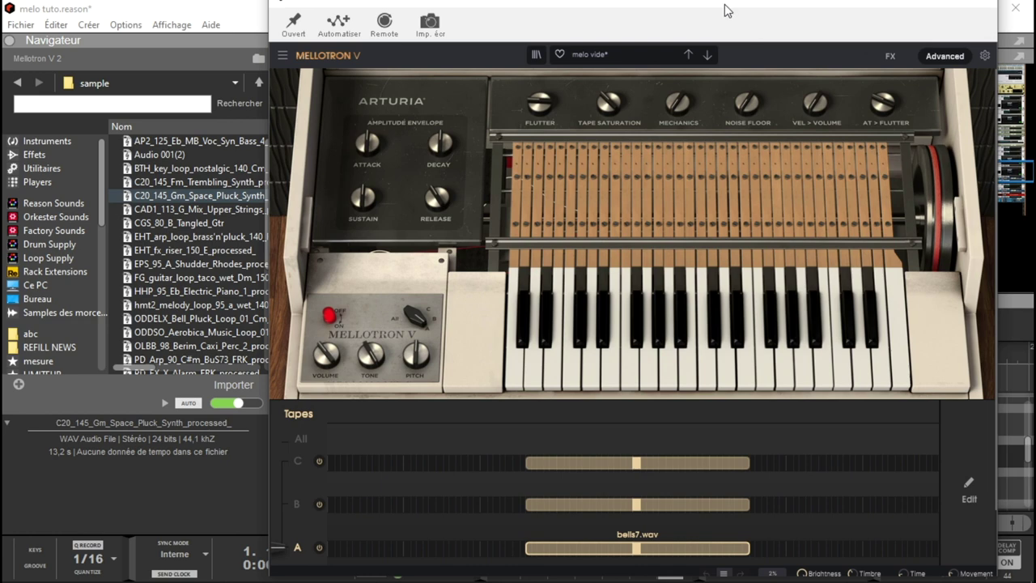
drag(724, 3, 958, 2)
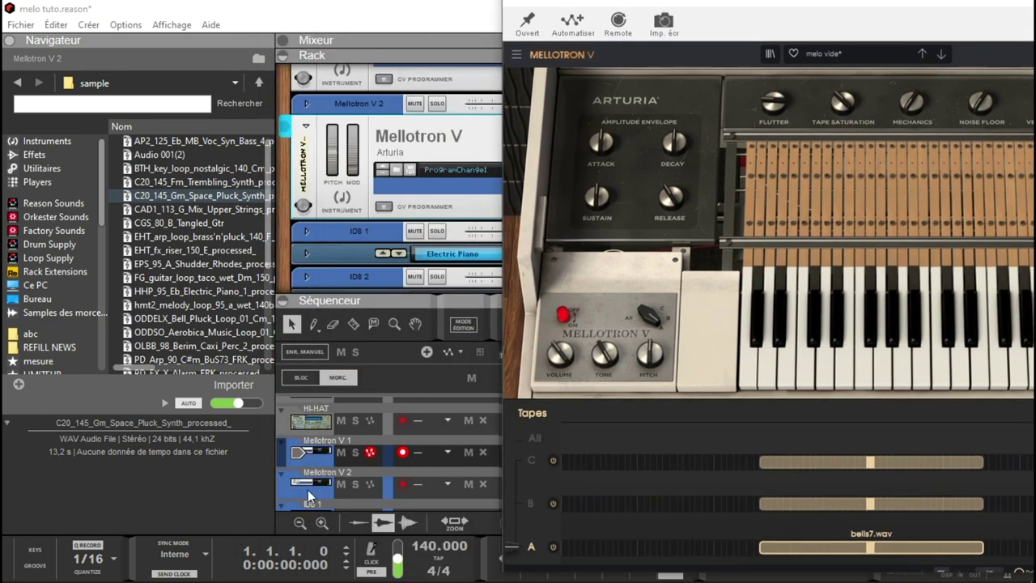
click(307, 489)
drag(857, 15, 599, 7)
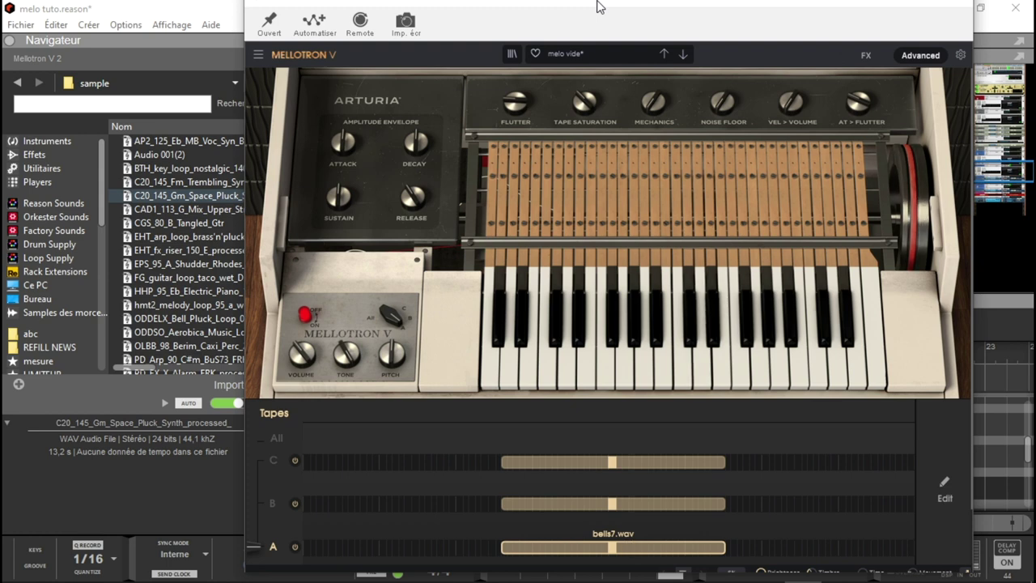
click(963, 7)
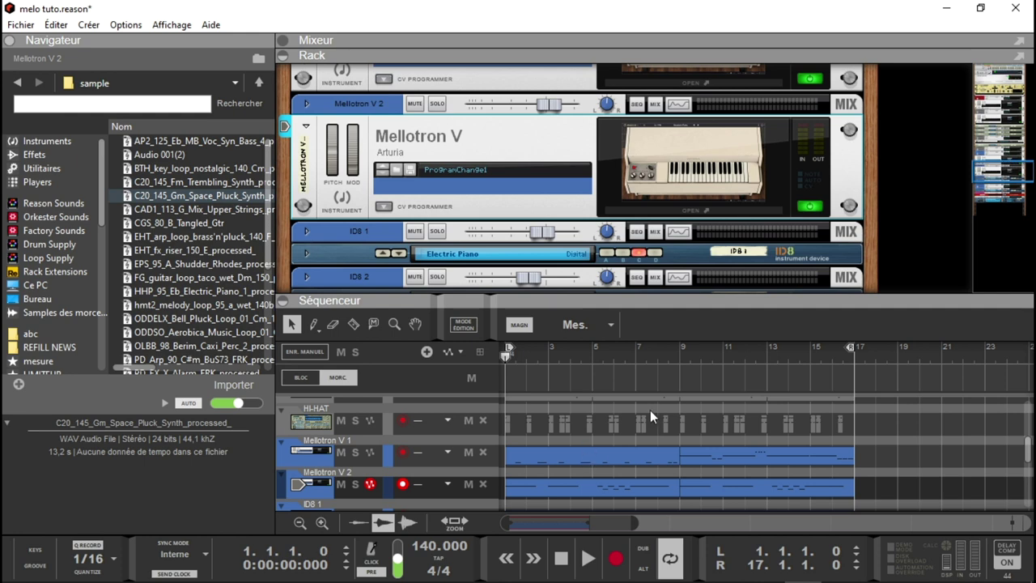
Enlarge the sequencer to full height and play the song with the Mellotron V 1 and Mellotron V 2 tracks soloed.
drag(818, 297, 801, 63)
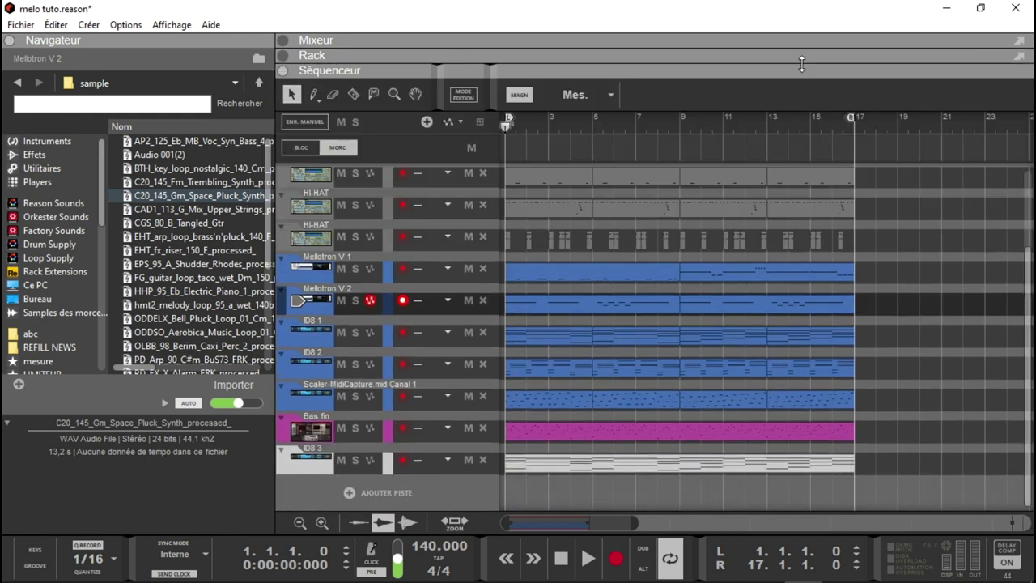
click(355, 269)
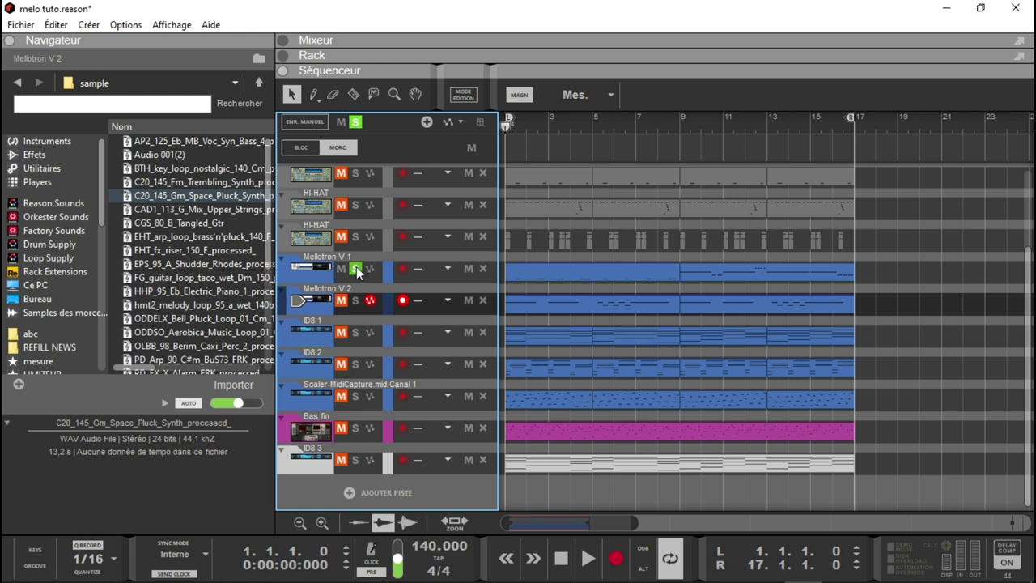
key(space)
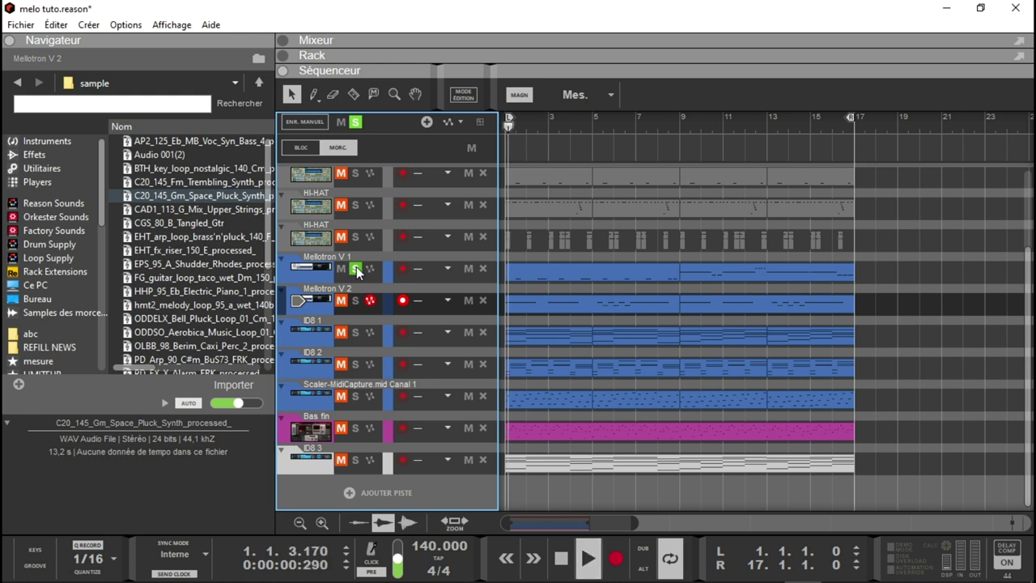
click(355, 301)
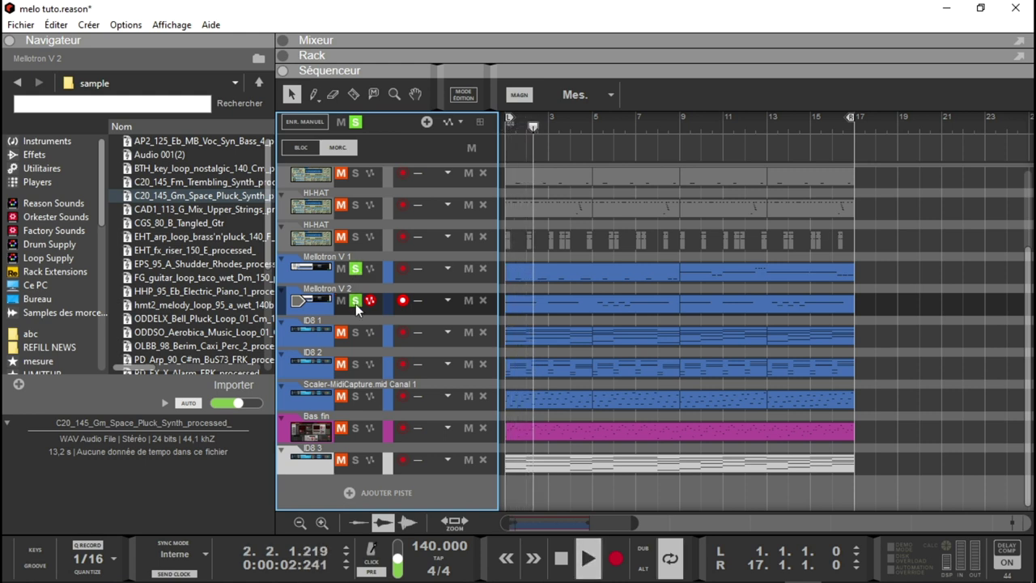
key(Home)
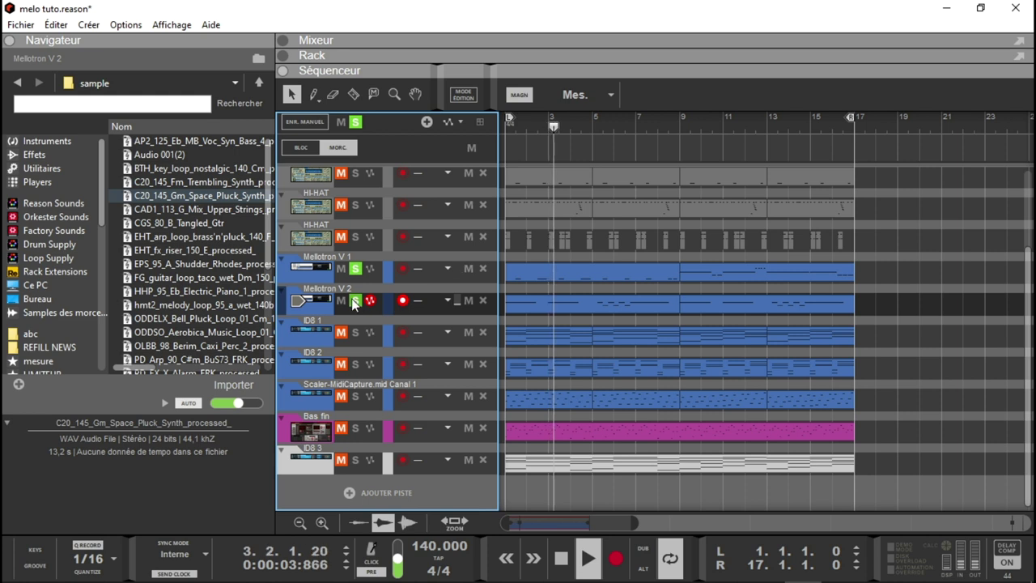
Add both HI-HAT tracks, SNARE, KICK2 and User Program to the solo playback one by one.
click(358, 238)
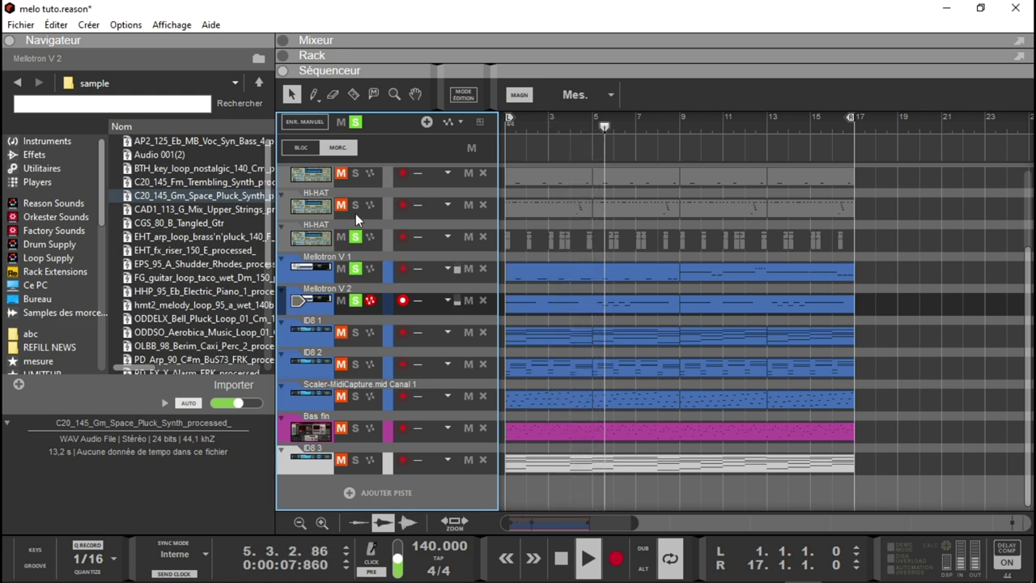
click(355, 205)
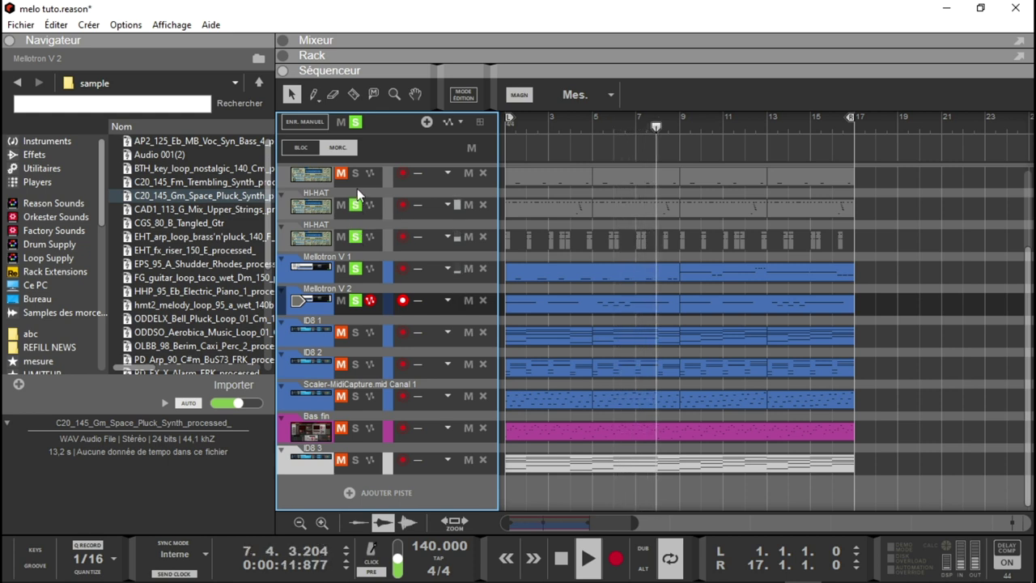
click(355, 174)
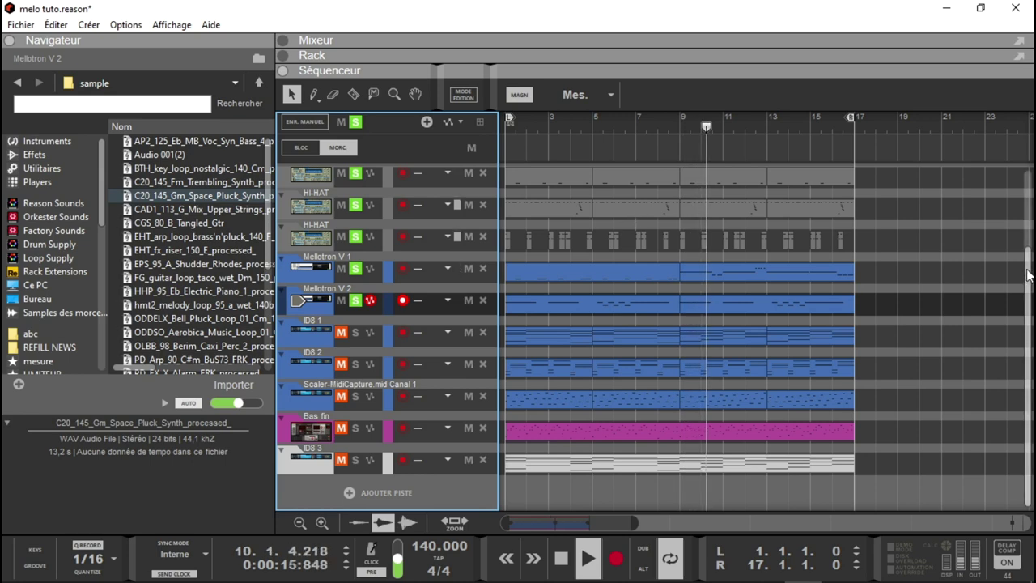
scroll(311, 429, up, 3)
click(355, 237)
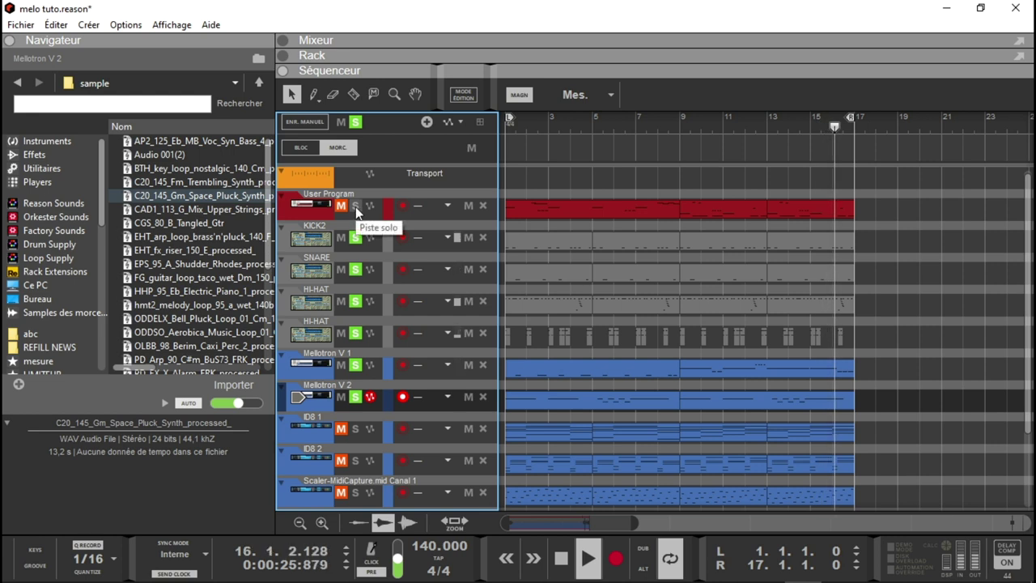
click(355, 206)
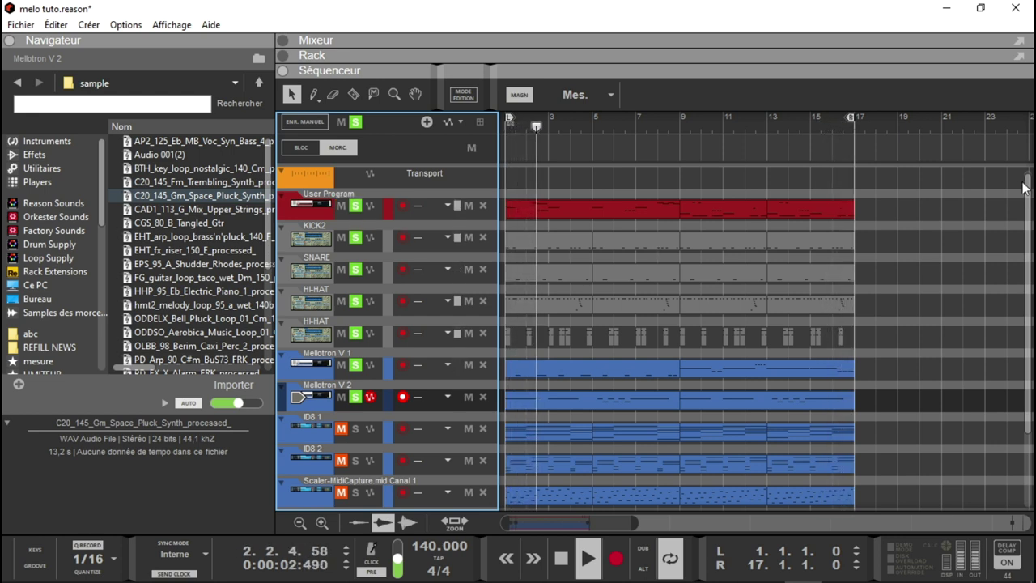
Add ID8 1, ID8 2, Scaler-MidiCapture.mid Canal 1 and Bas fin to the solo playback, and clear all solos.
scroll(1021, 186, down, 2)
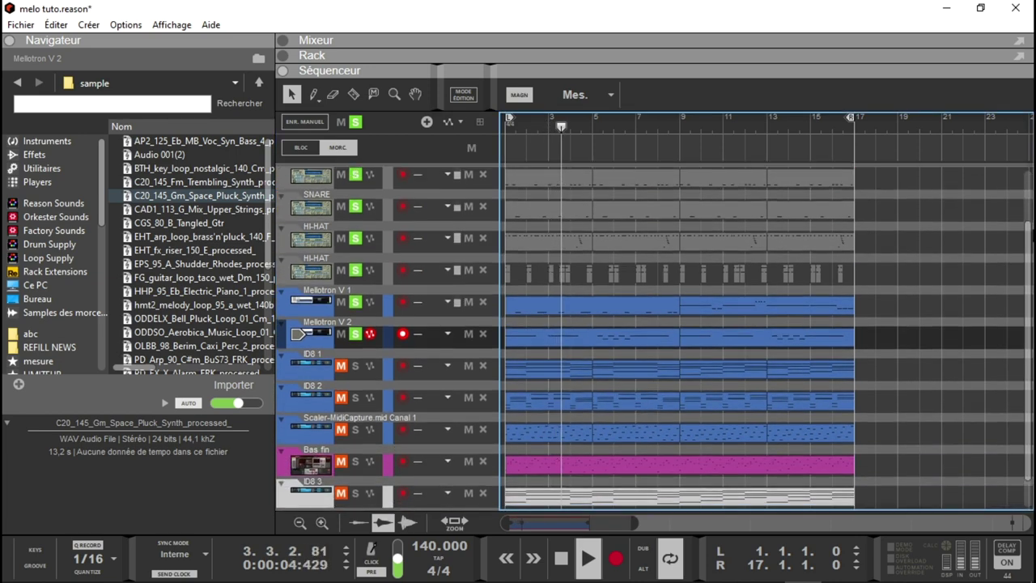
scroll(655, 324, down, 2)
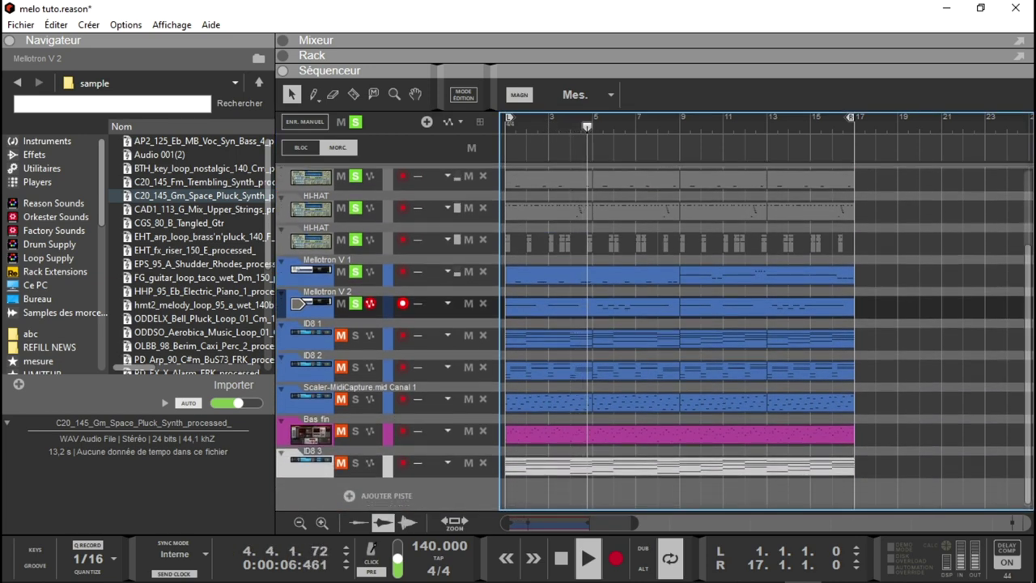
click(355, 335)
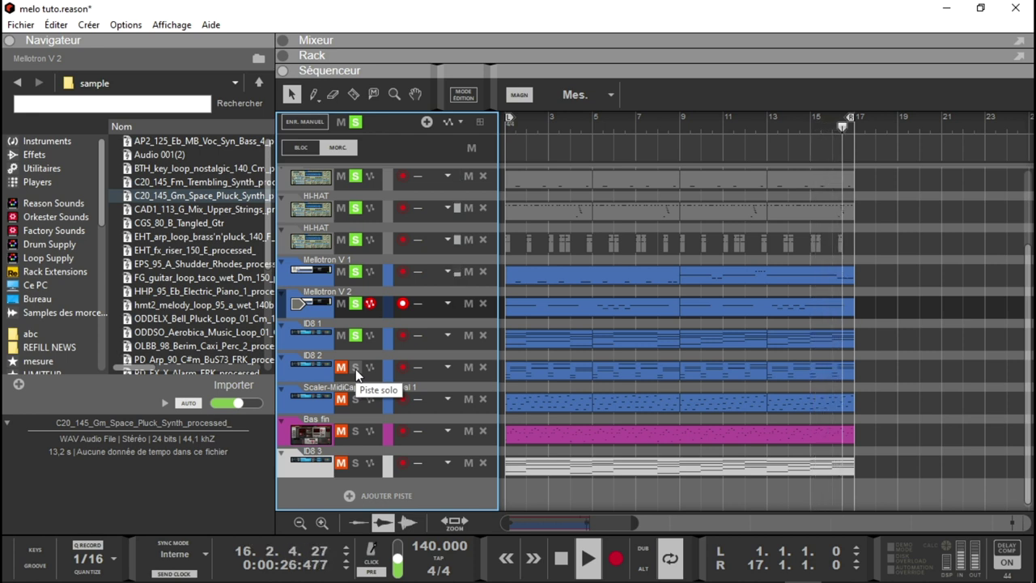
click(356, 367)
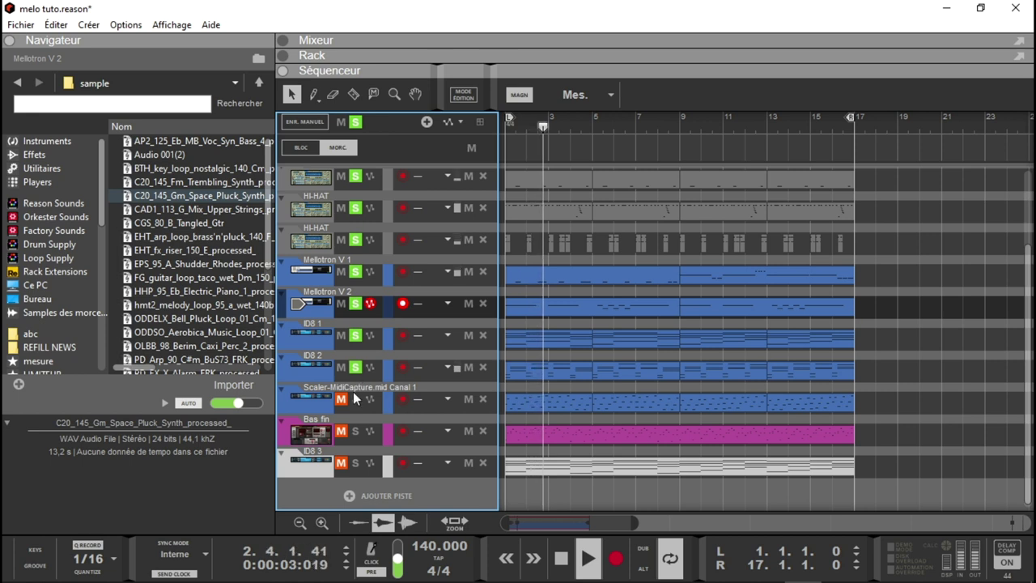
click(355, 399)
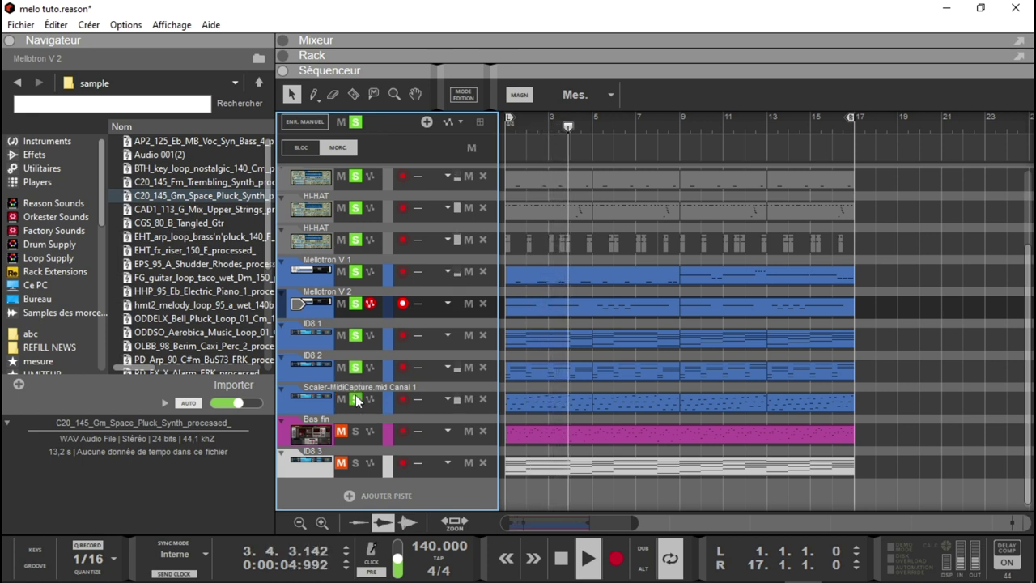
click(354, 431)
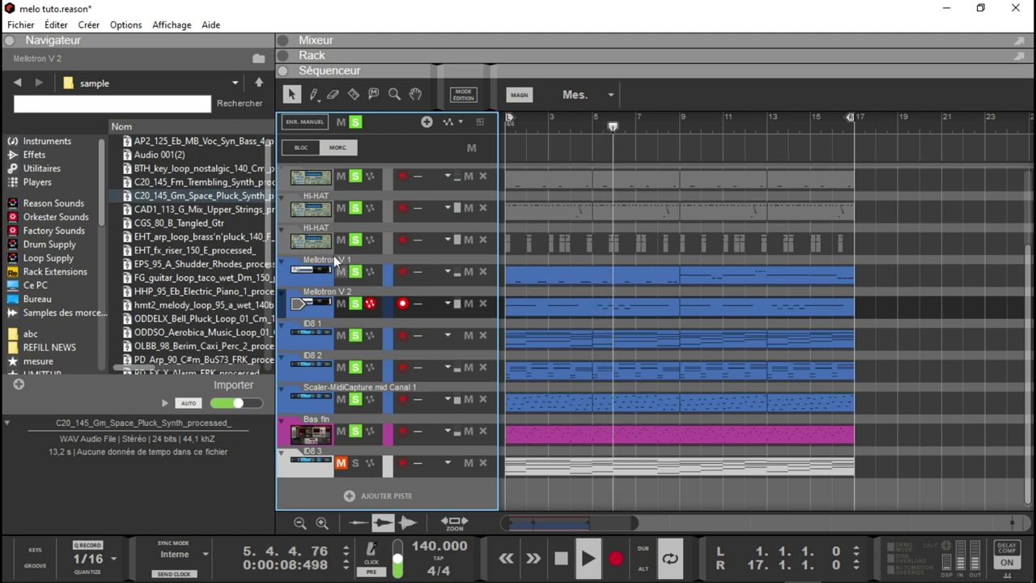
click(355, 121)
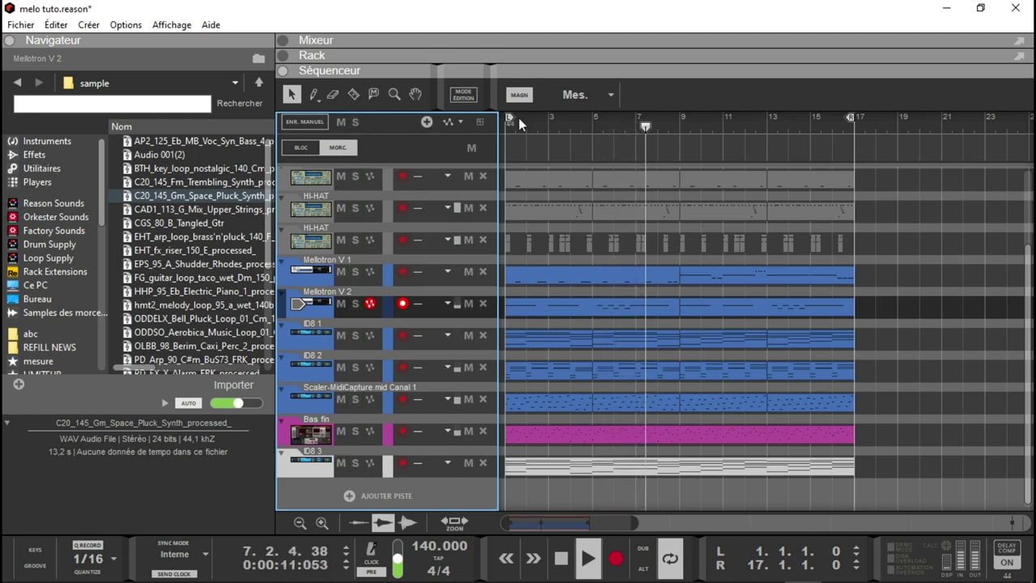
Show the rack at full height and review the master section effects and the Mellotron V devices during playback.
click(282, 55)
click(282, 300)
drag(1026, 193, 982, 103)
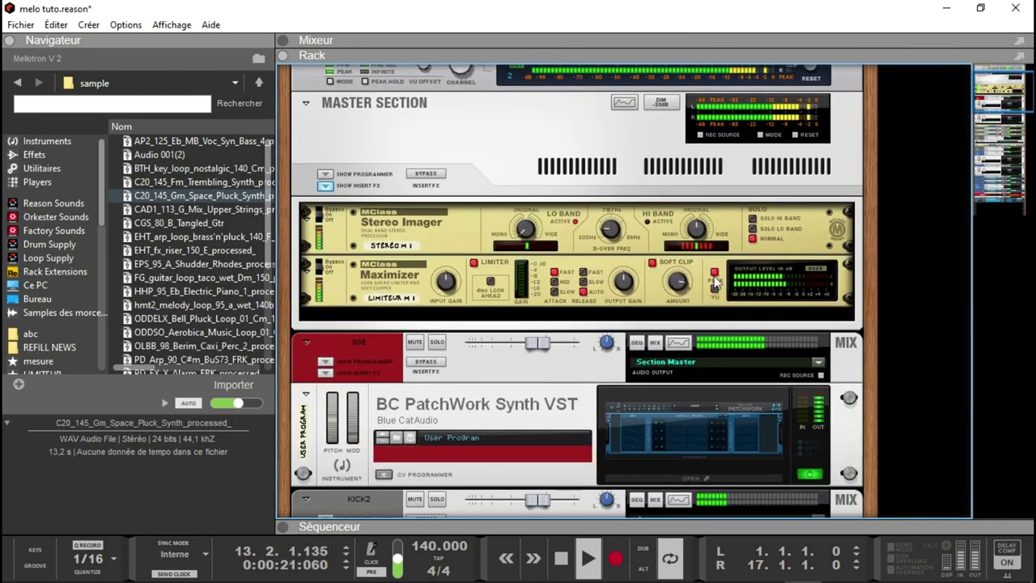
drag(1009, 97, 1017, 174)
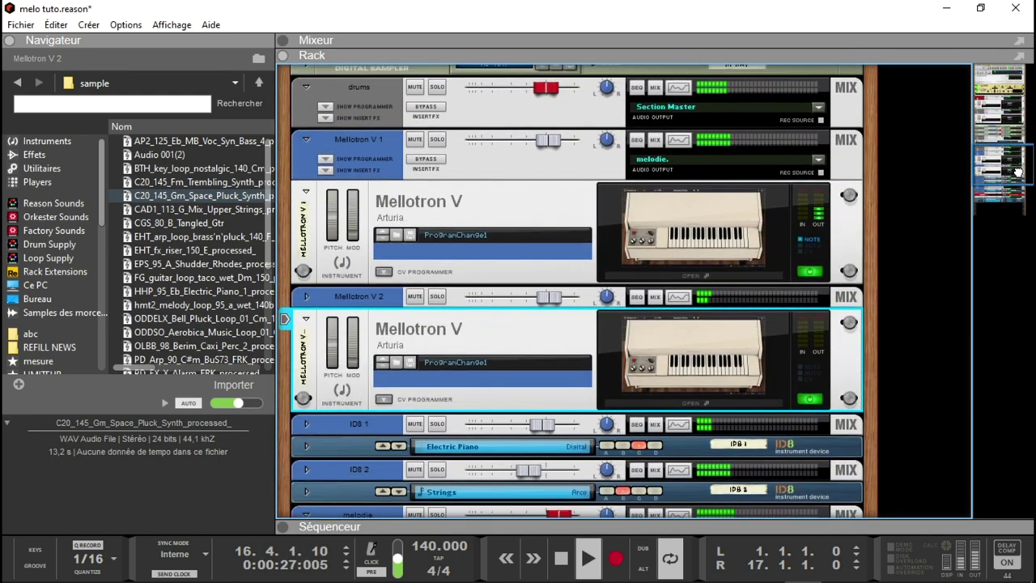
Show the mixer alongside the rack and solo Mellotron V 1, Mellotron V 2, ID8 1, ID8 2 and Scaler-MidiCapture.mid Canal 1 one by one.
click(437, 140)
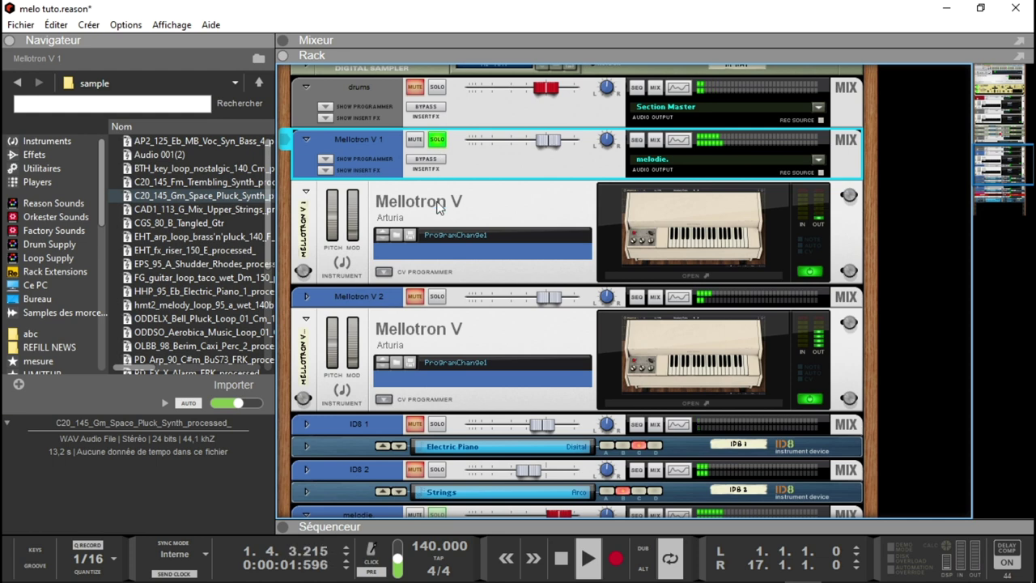
click(436, 297)
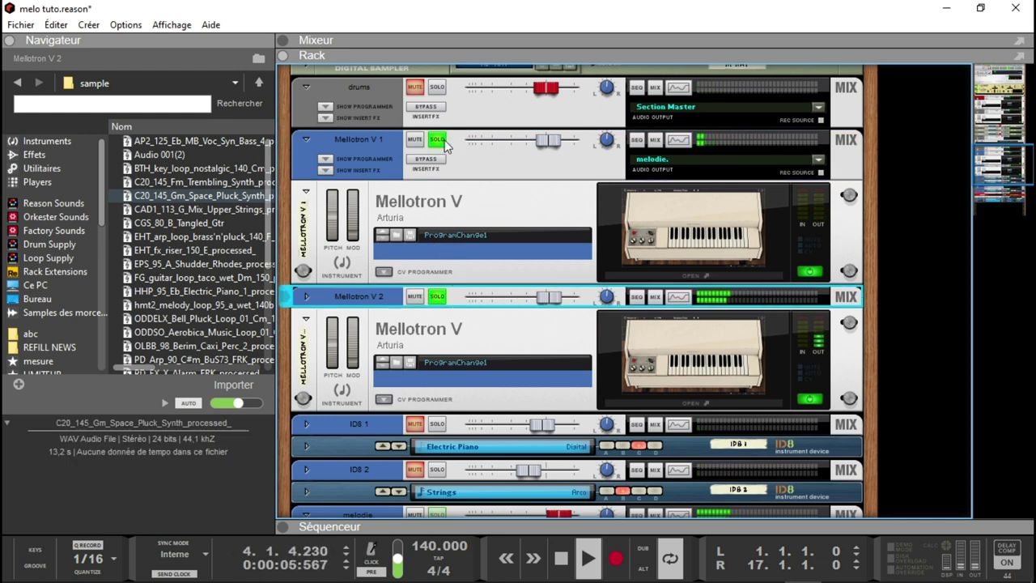
click(288, 39)
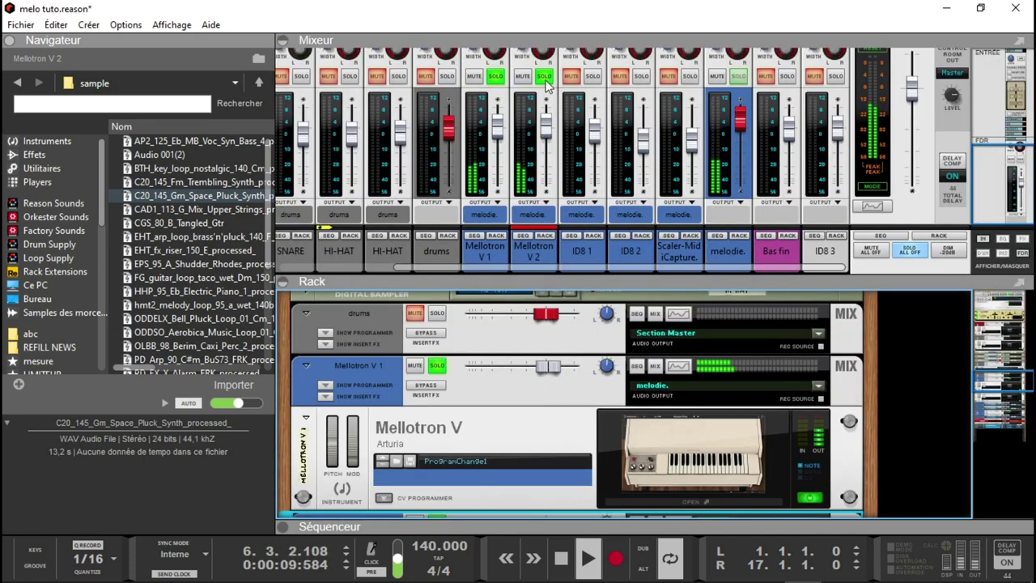
click(590, 78)
click(642, 79)
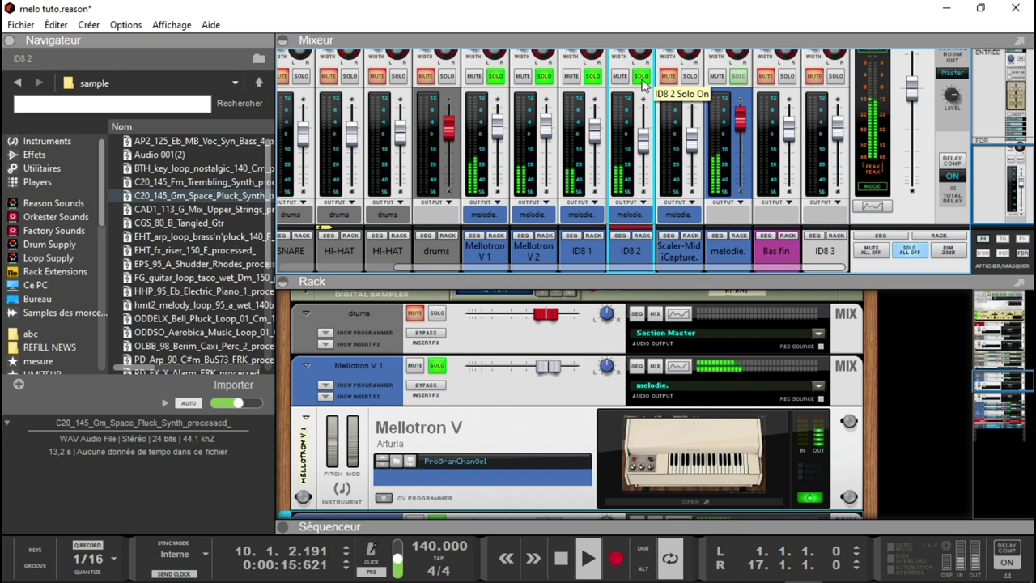
click(689, 76)
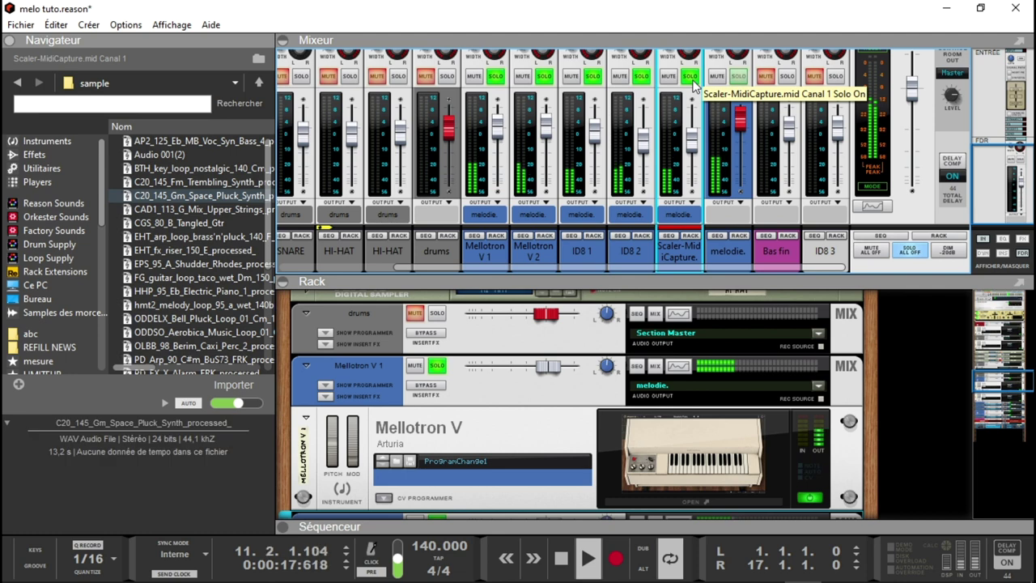
Add the melodie. and drums buses to the solo playback and hide the browser so all mixer channels fit.
click(739, 77)
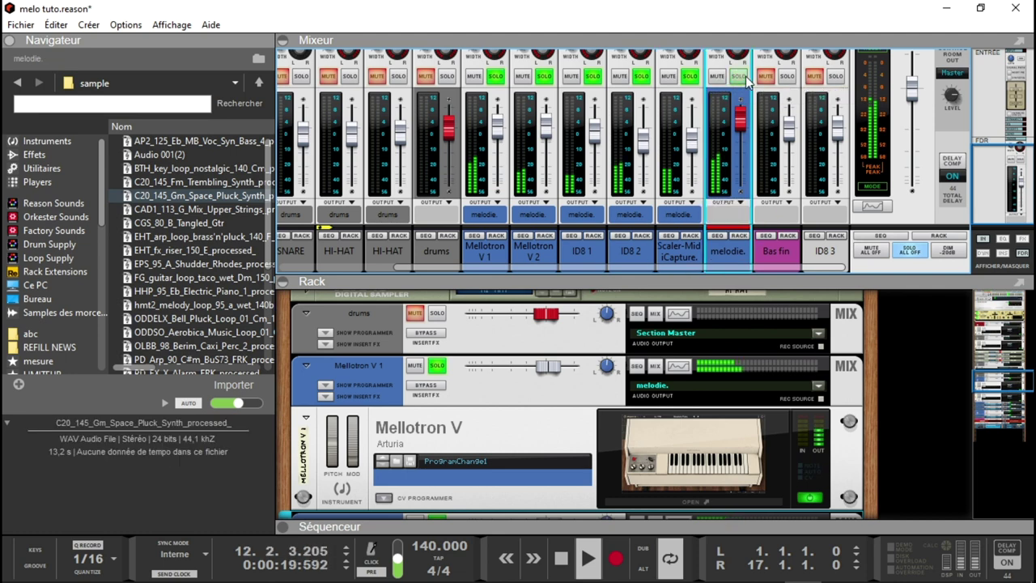
click(448, 77)
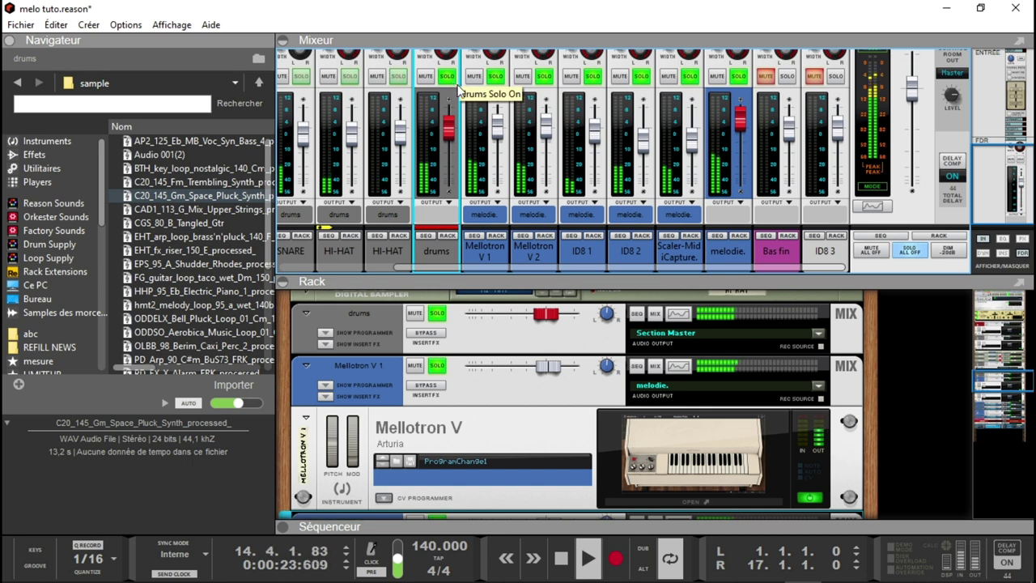
drag(821, 263, 644, 248)
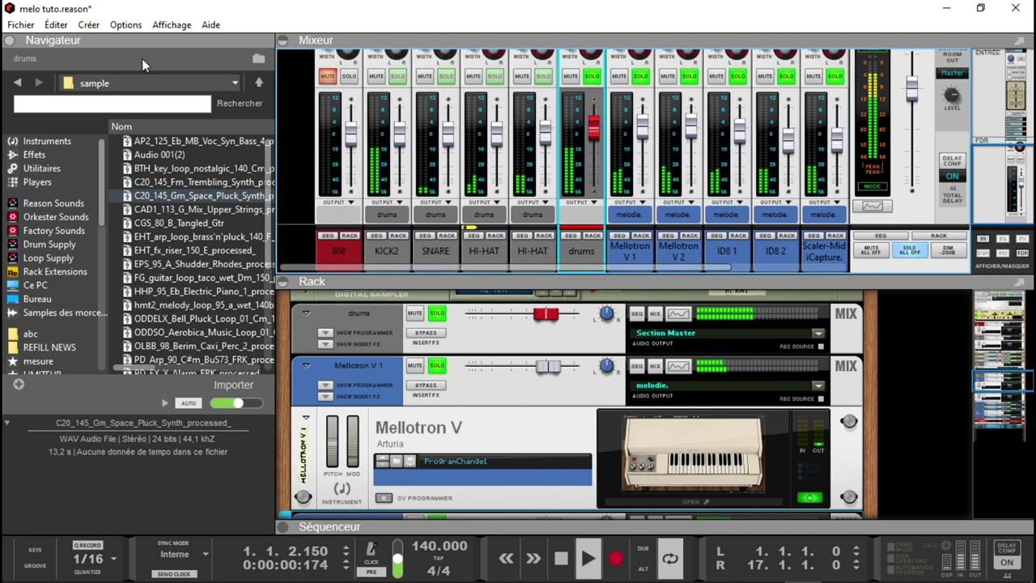
click(9, 40)
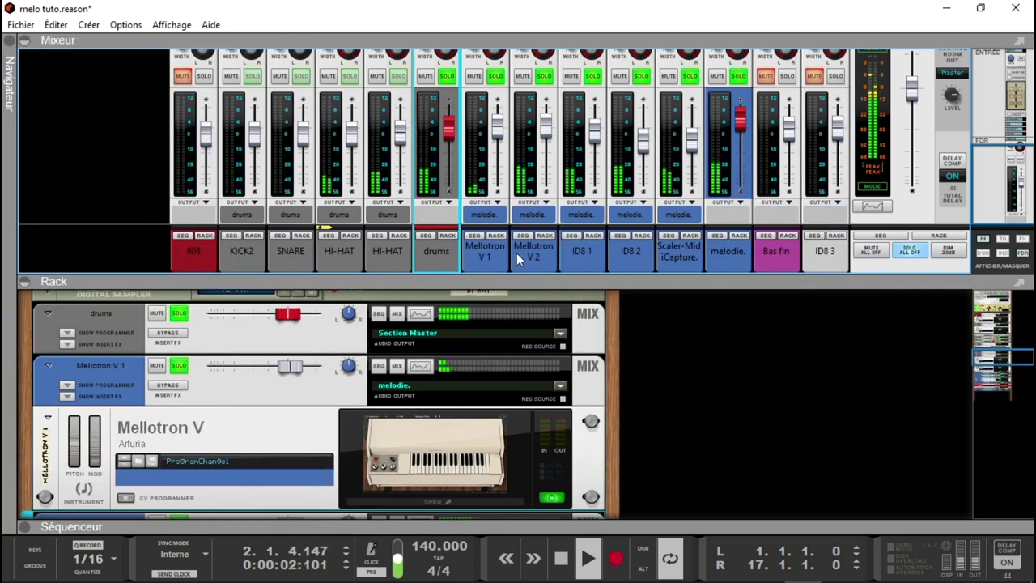
Remove ID8 1, ID8 2, Scaler-MidiCapture.mid Canal 1 and melodie. from the solo playback and add 808.
click(592, 75)
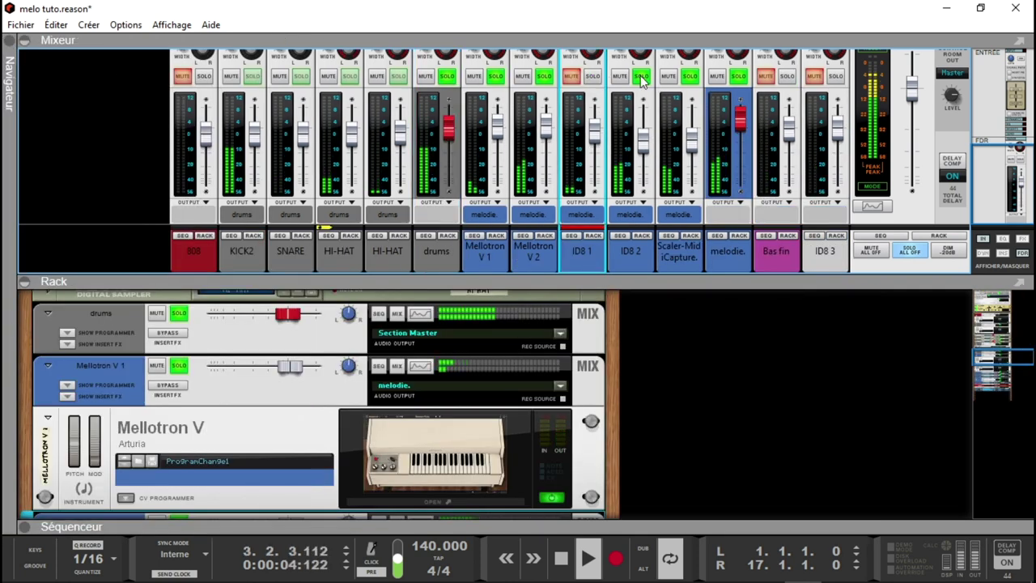
click(641, 76)
click(690, 76)
click(738, 76)
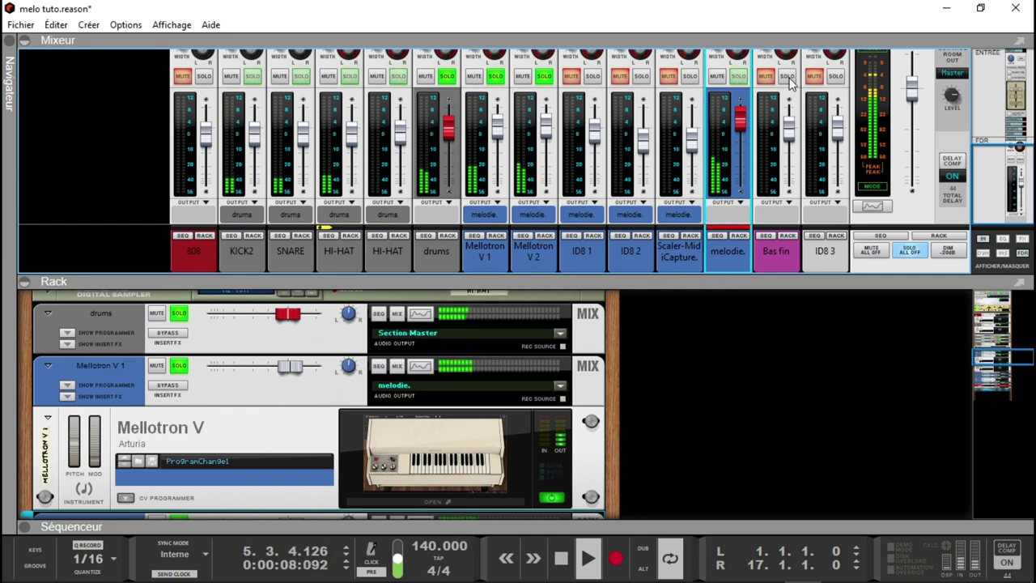
click(204, 76)
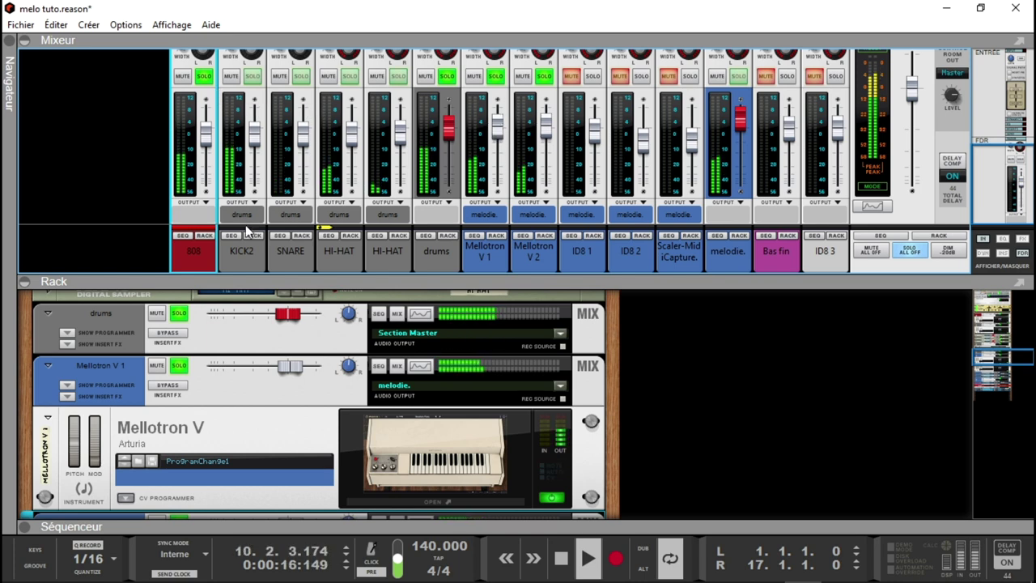
Open the 808 track's BC PatchWork Synth from the rack and view the editor of The Sub loaded in it.
click(205, 236)
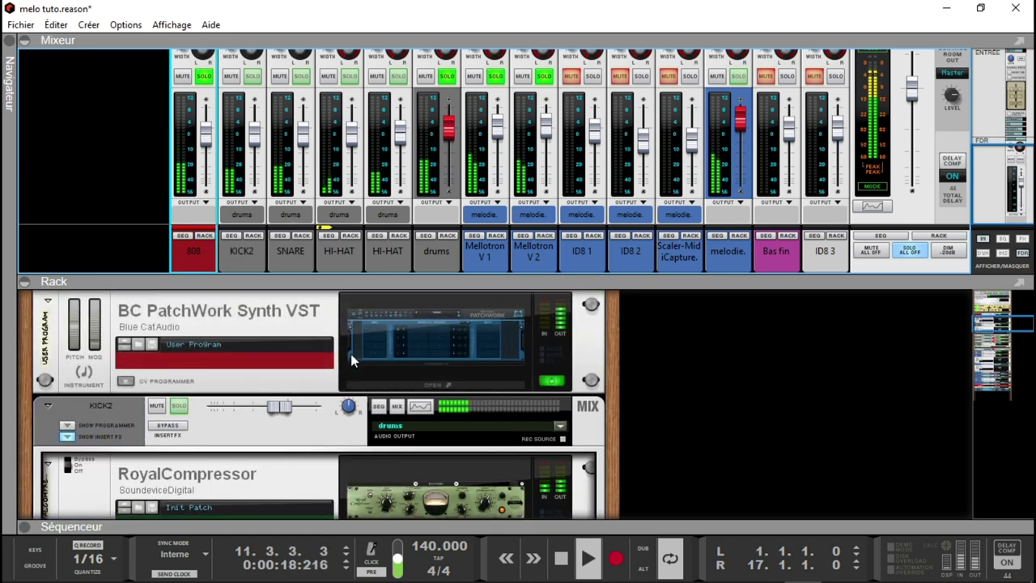
click(363, 390)
click(387, 301)
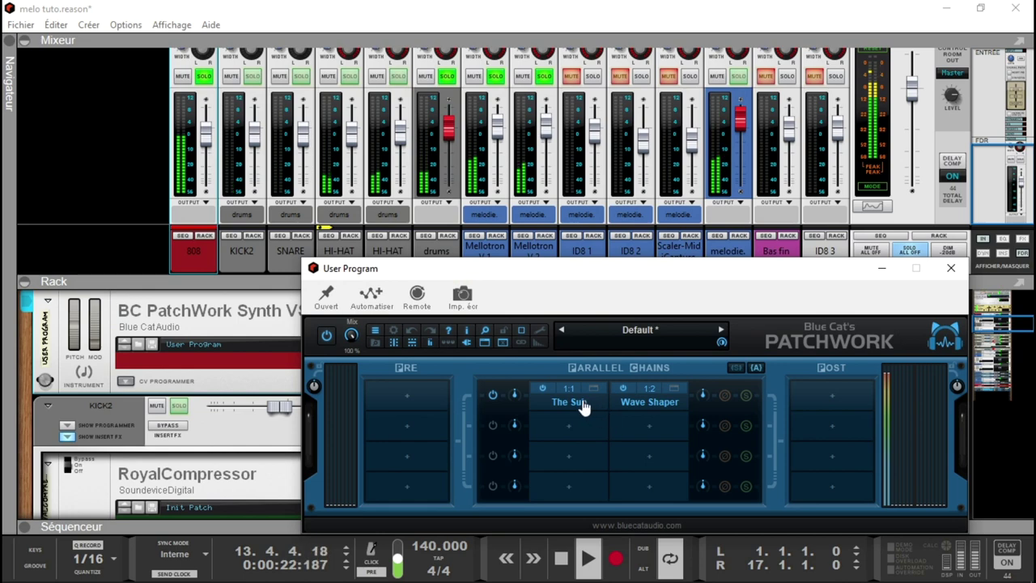
right_click(580, 405)
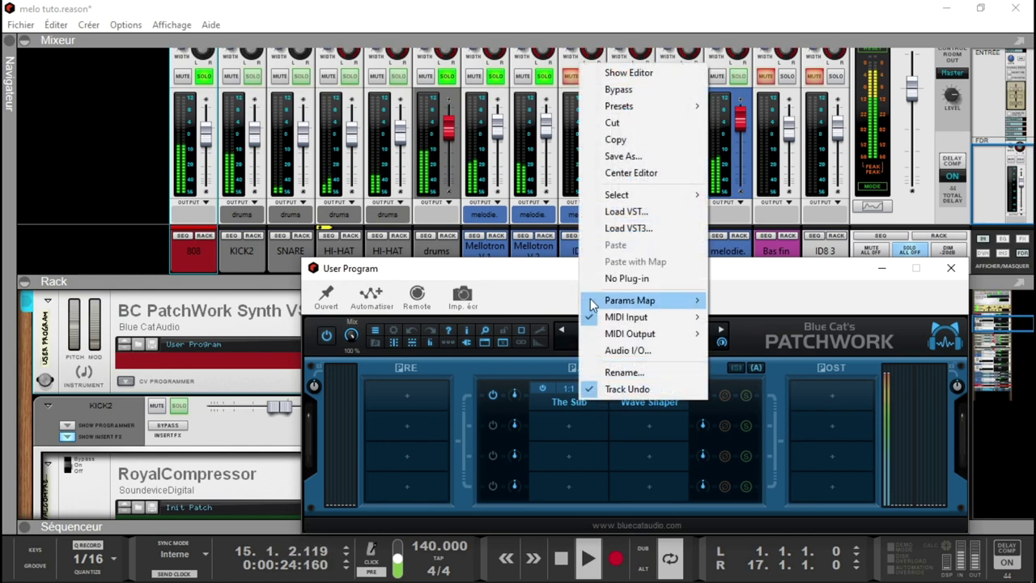
click(523, 365)
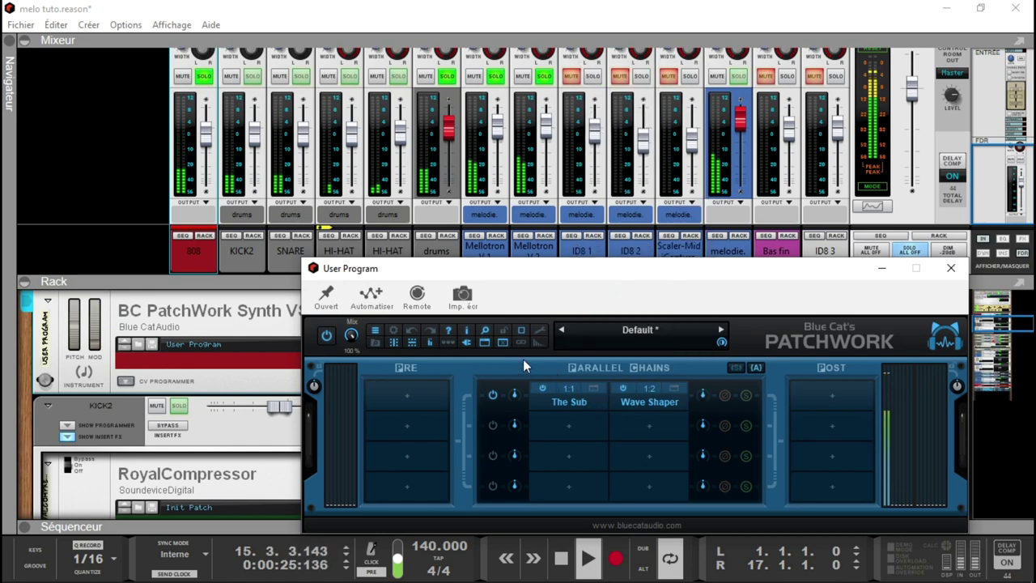
click(593, 387)
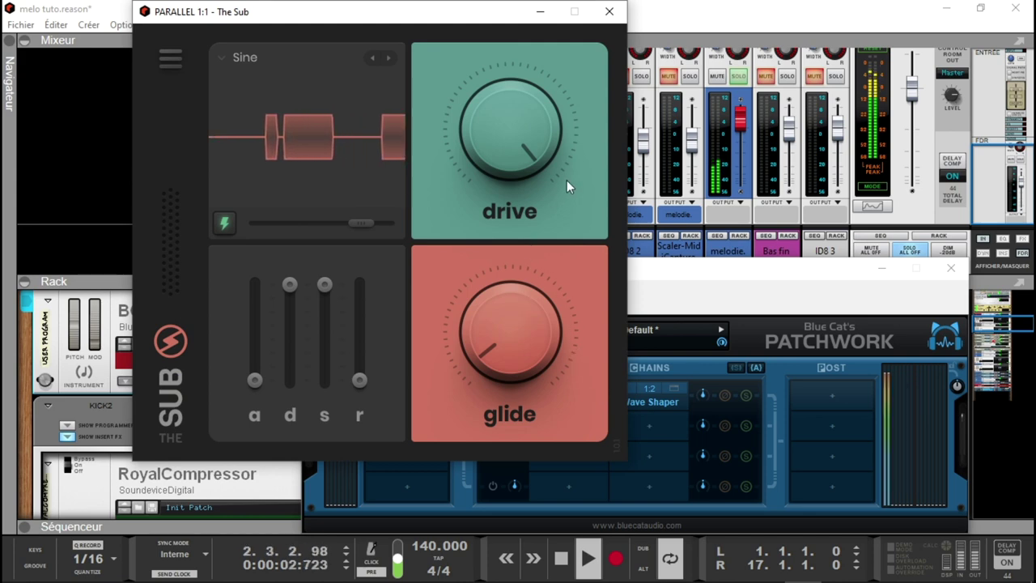
click(610, 12)
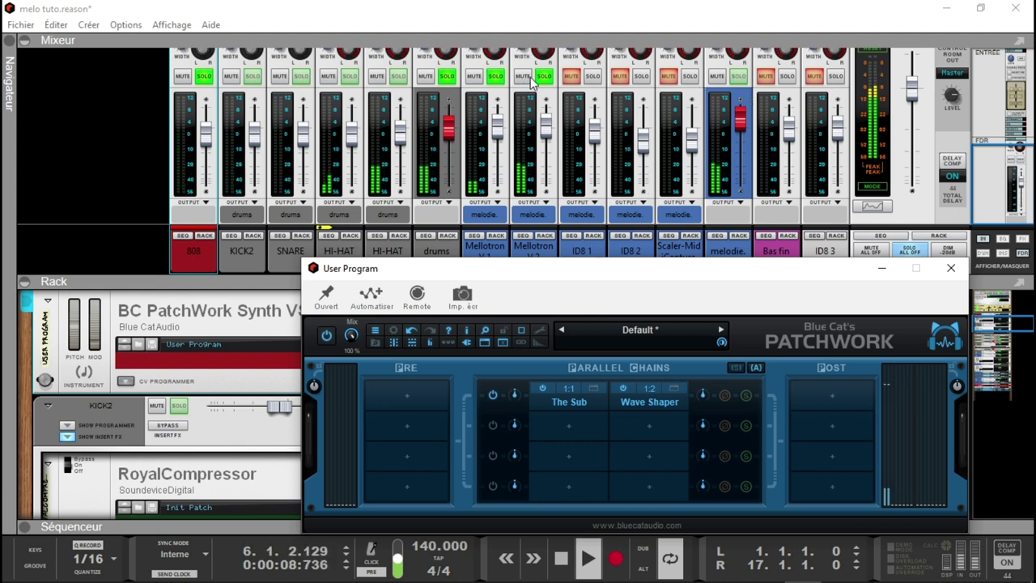
Clear all solos, close the PatchWork window and show the master section in the rack.
click(910, 250)
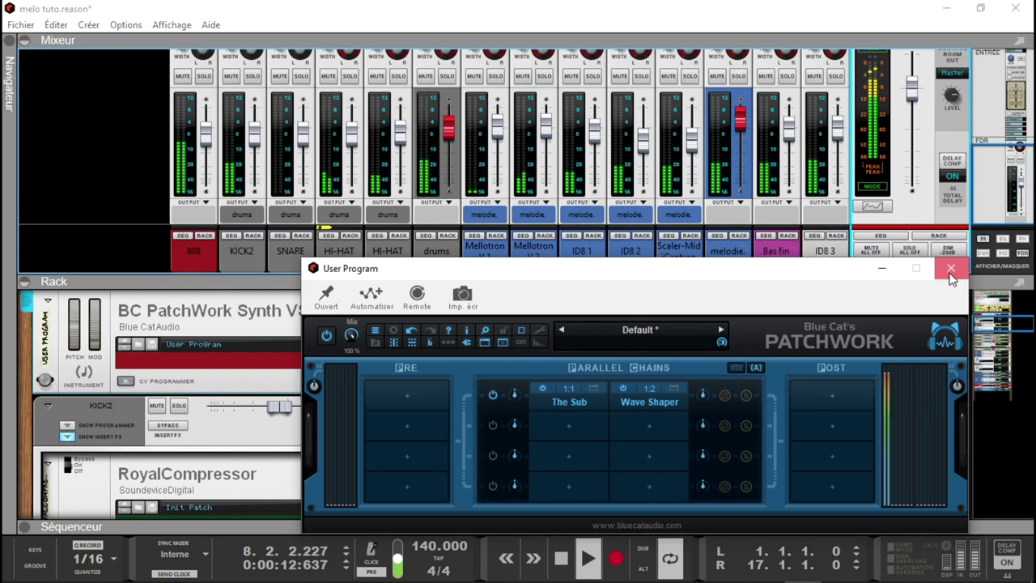
click(950, 268)
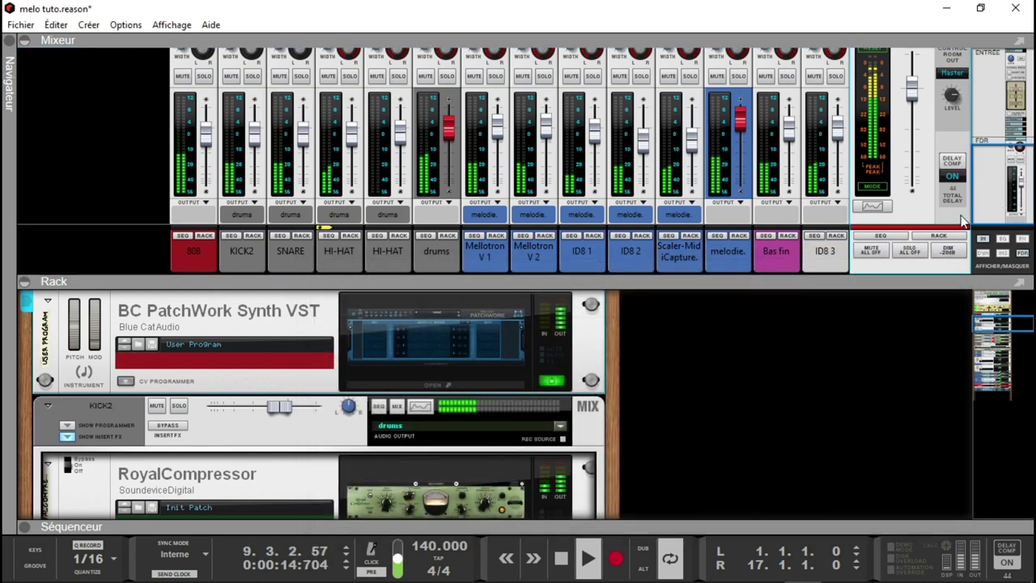
click(1003, 318)
drag(1004, 318, 1003, 285)
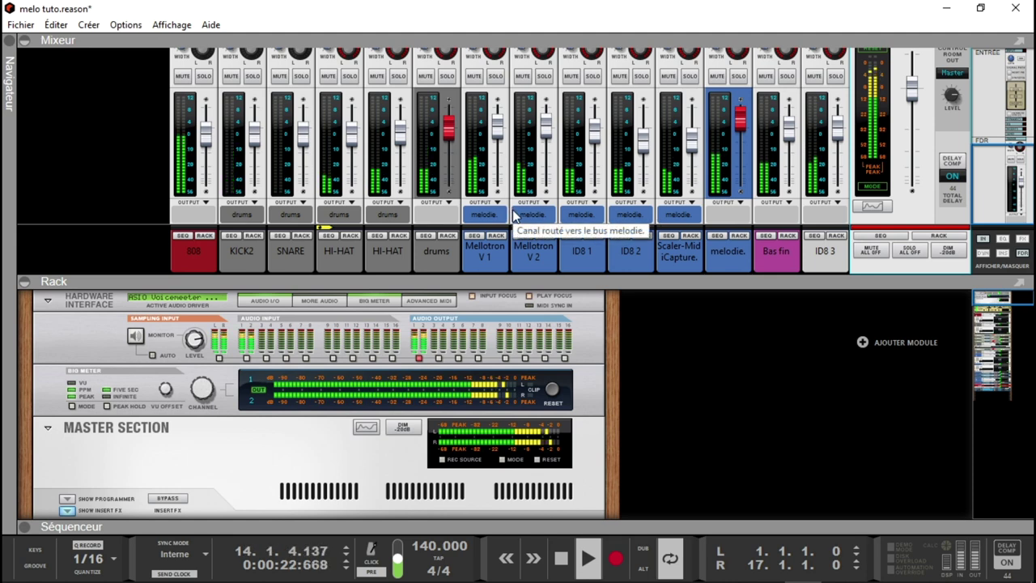
Show the mixer at full height and solo Mellotron V 2, Mellotron V 1 and the drums bus.
key(F7)
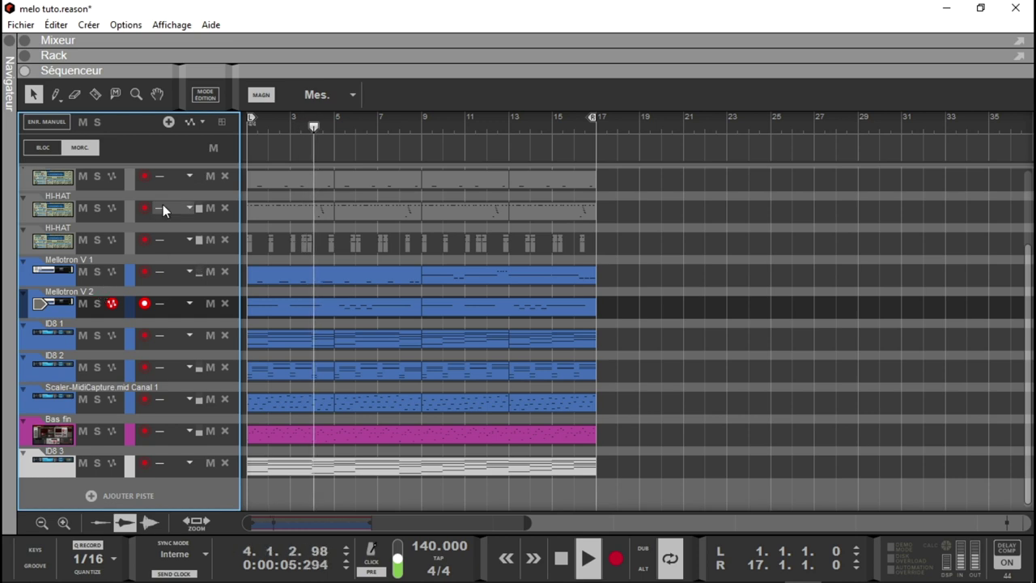
key(F5)
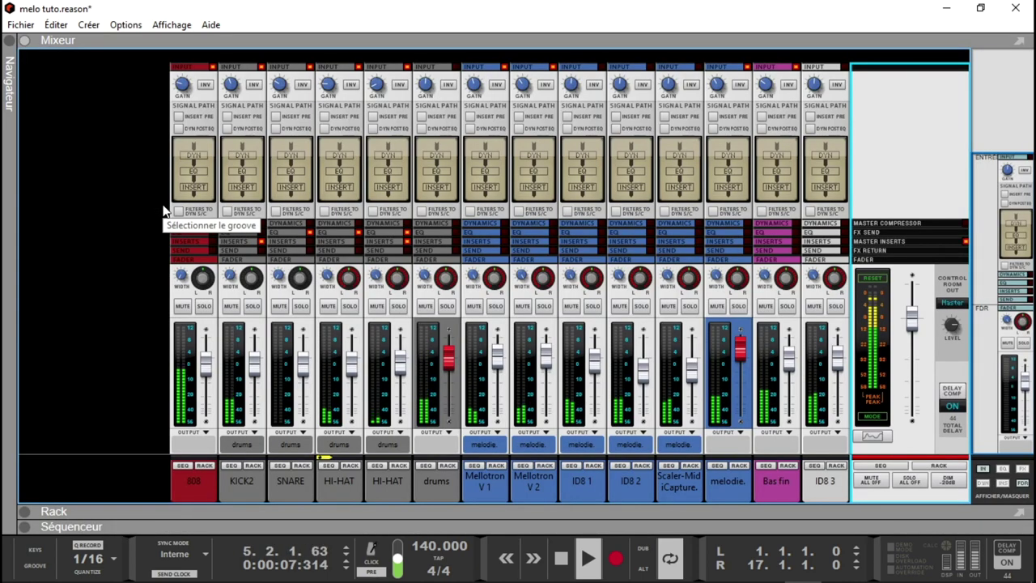
click(544, 306)
click(495, 306)
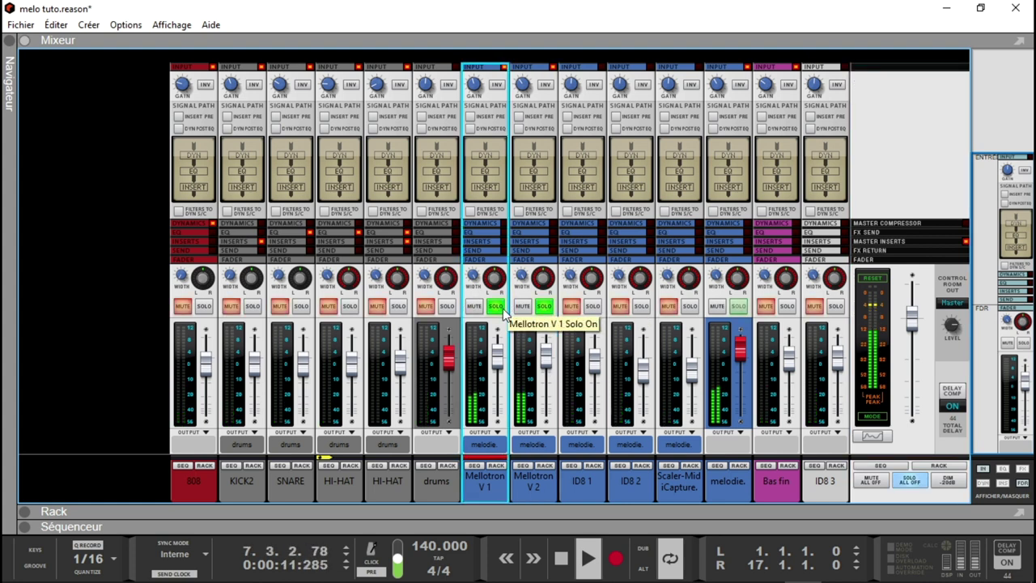
click(447, 306)
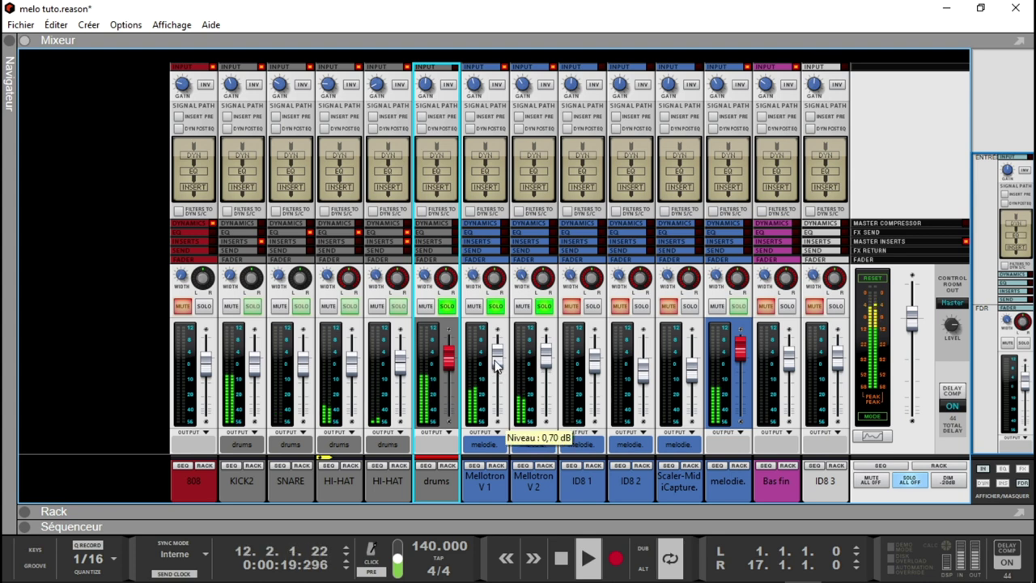
Remove drums from the solo playback, pan Mellotron V 1 to -25 and reset Mellotron V 2's pan to centre.
click(446, 311)
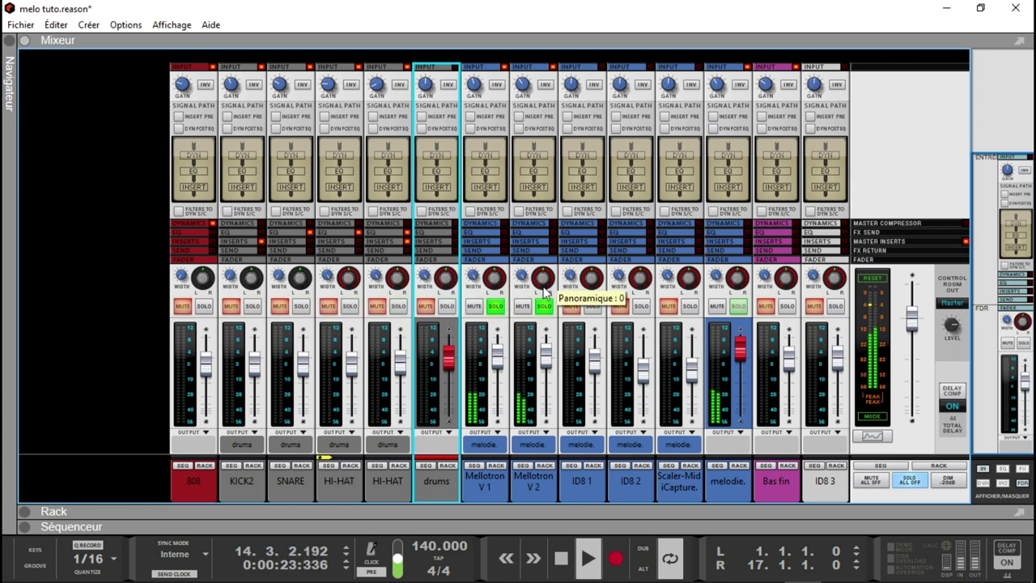
drag(496, 281, 496, 288)
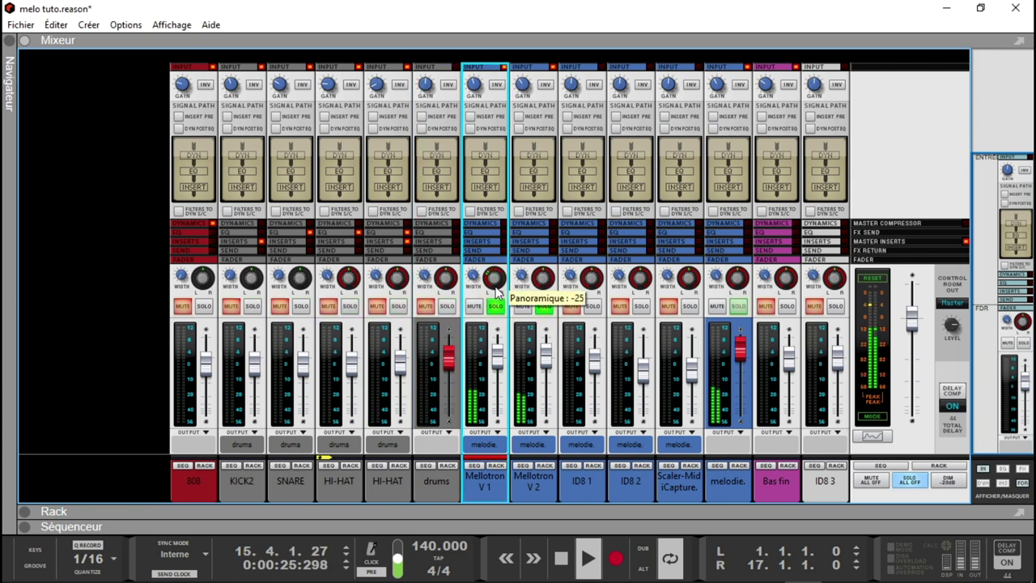
ctrl+click(537, 281)
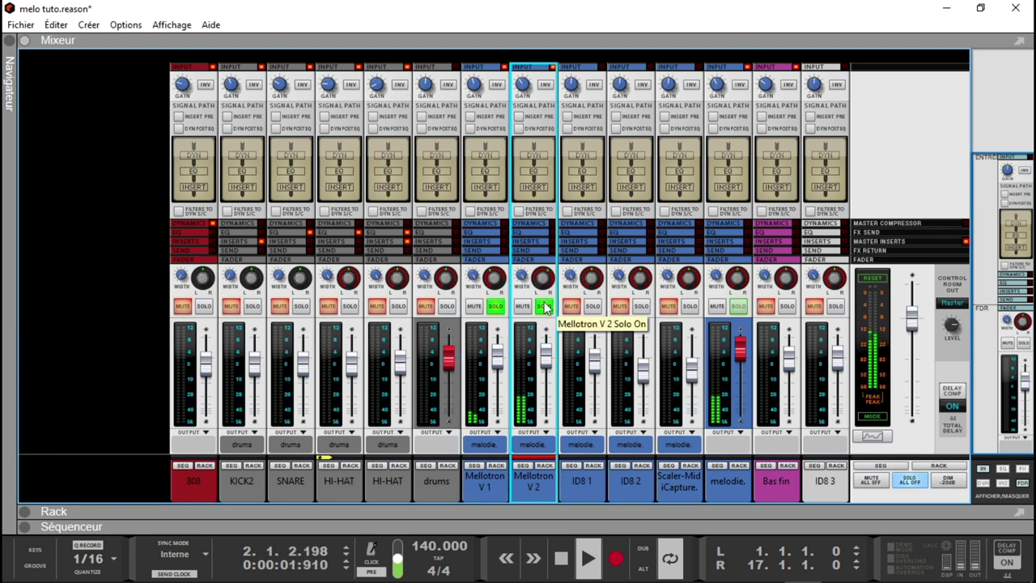
Add the drums bus and 808 to the solo playback, and clear all solos.
click(446, 306)
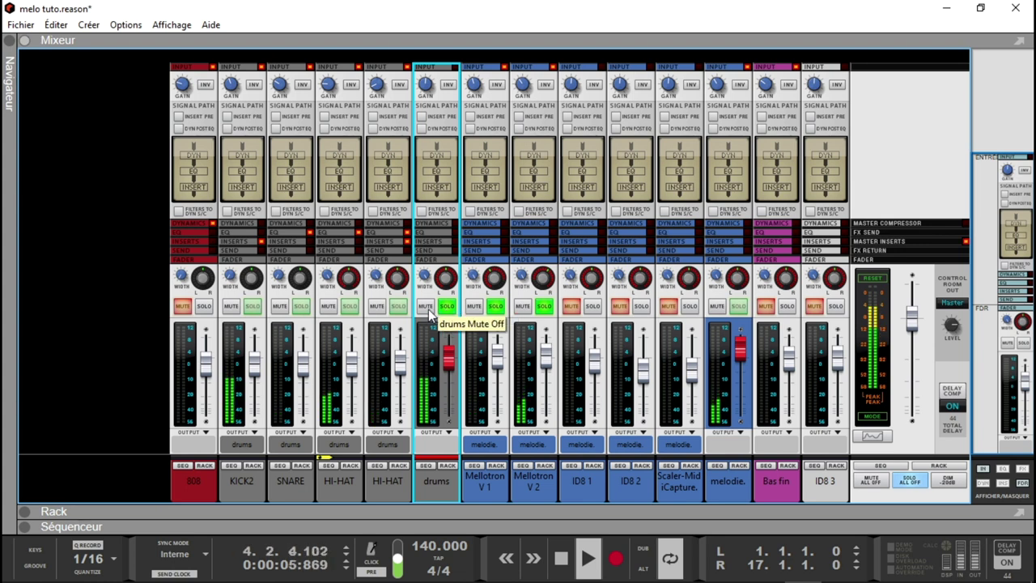
click(203, 306)
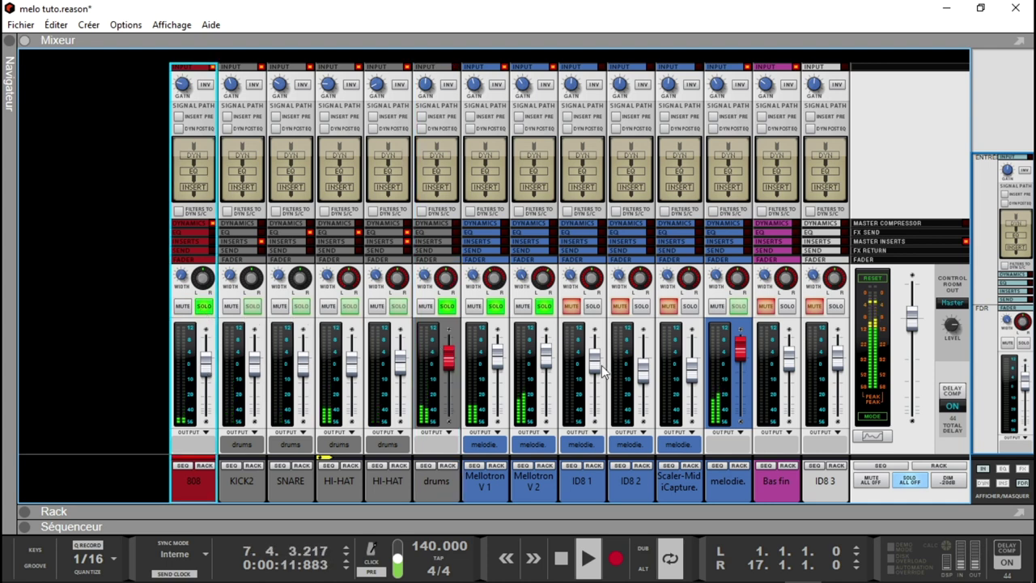
click(907, 483)
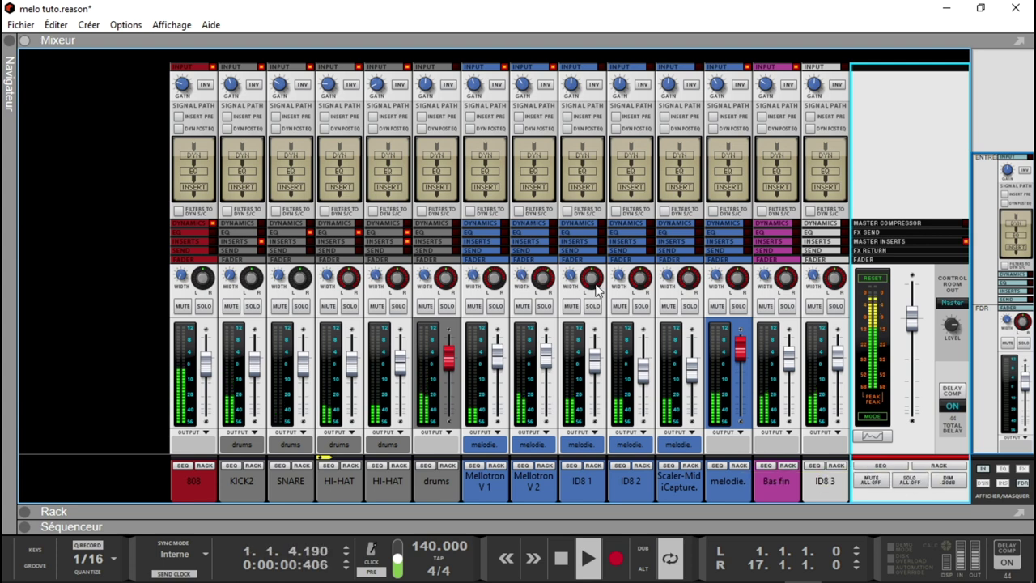
Adjust the input gain of the Mellotron V 1 and Mellotron V 2 channels.
click(476, 89)
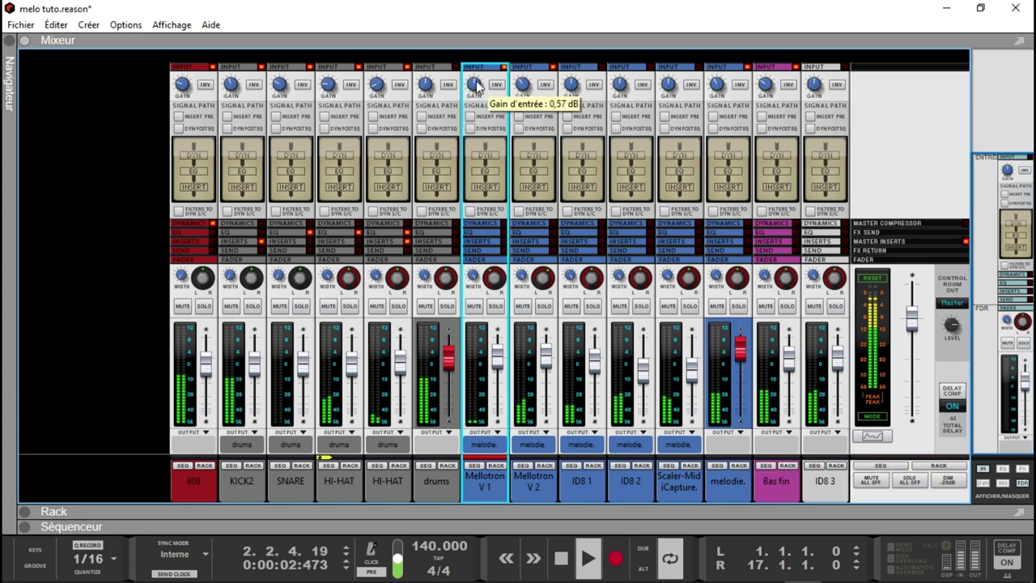
click(522, 89)
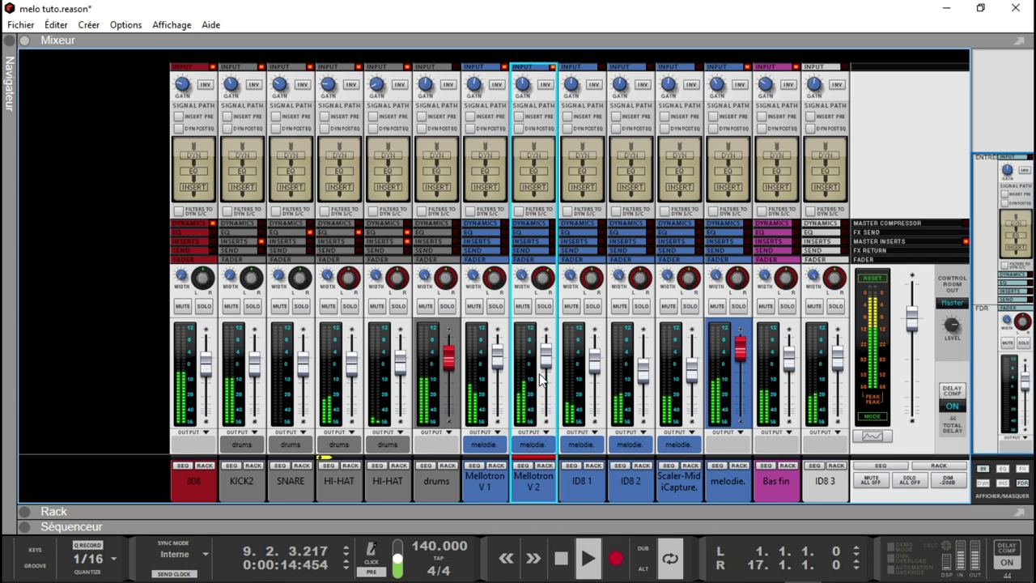
Solo Mellotron V 2 and Mellotron V 1, and show the rack at full height.
click(544, 306)
click(495, 307)
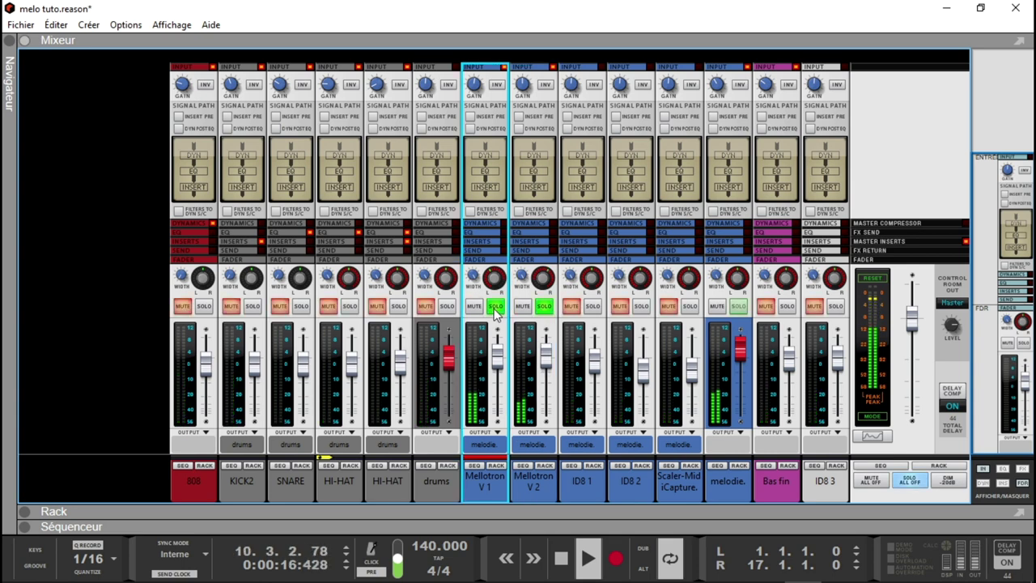
click(25, 511)
click(25, 40)
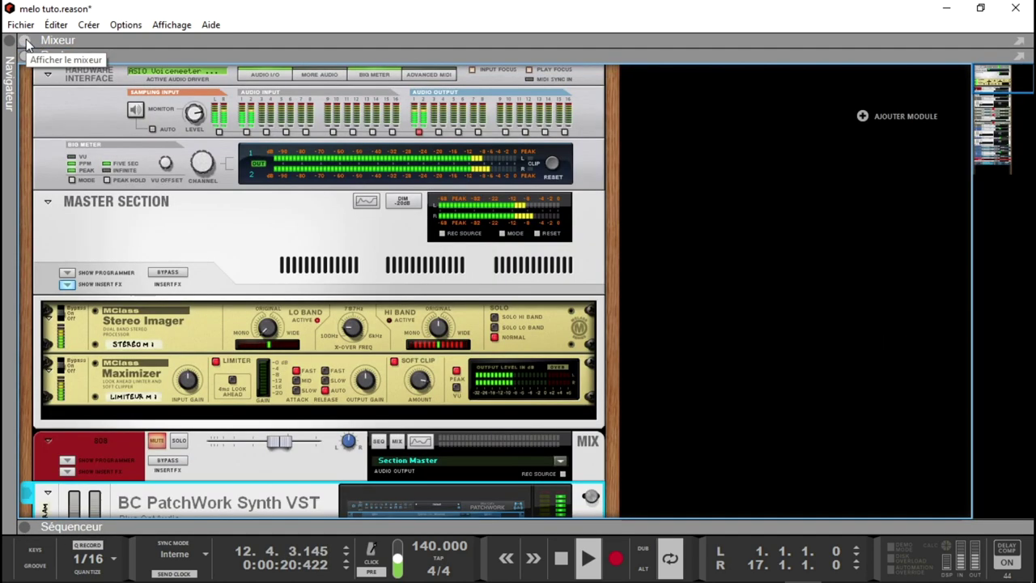
Open Mellotron V 1 and show tape A's sample editor and the instrument's effects chain.
scroll(512, 334, down, 15)
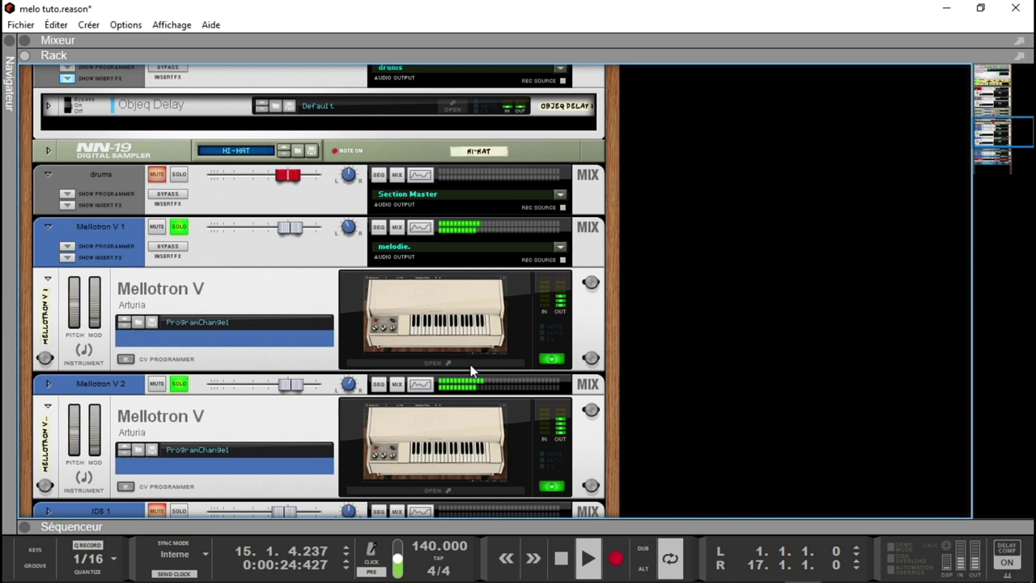
click(471, 367)
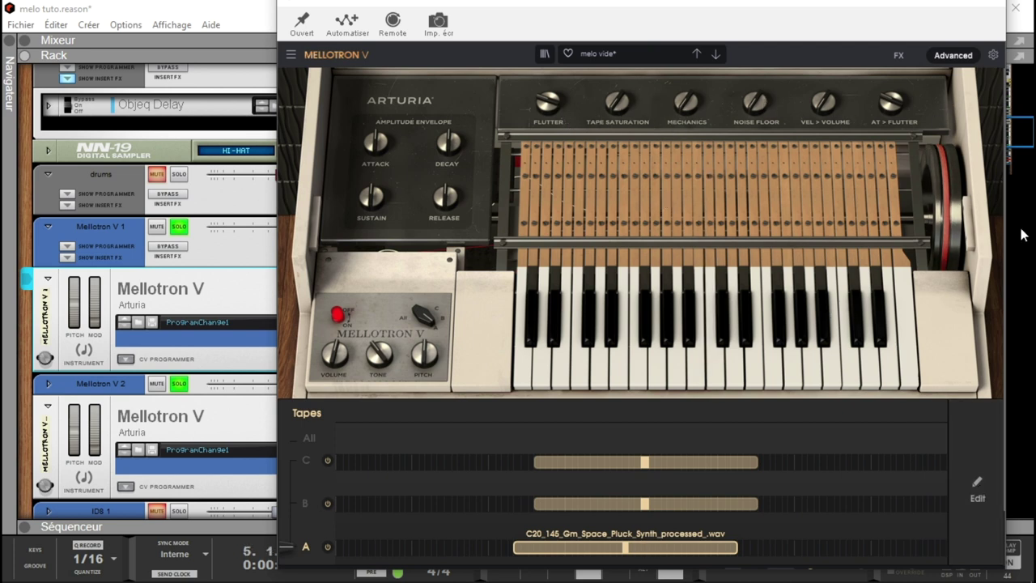
click(973, 482)
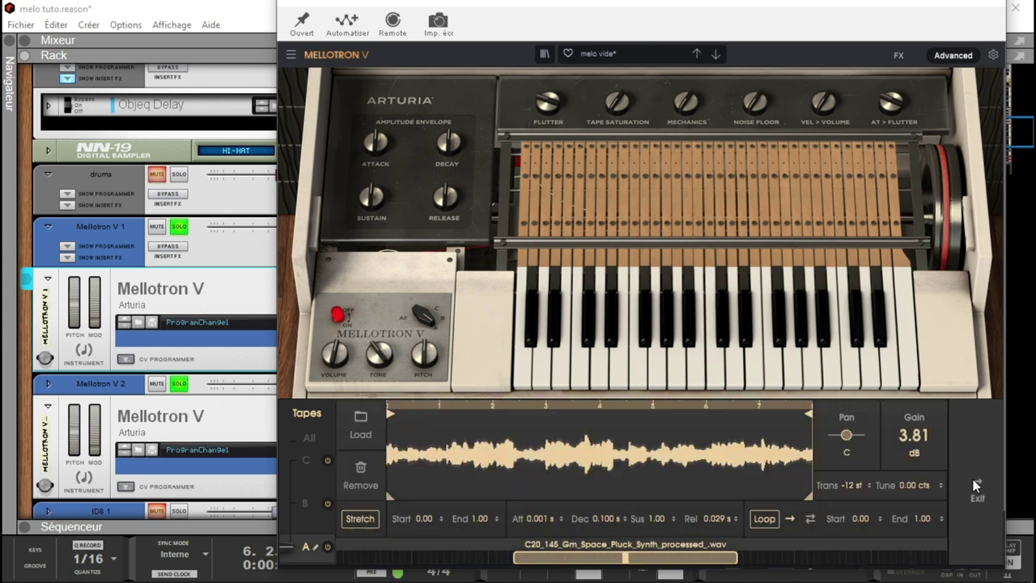
click(898, 57)
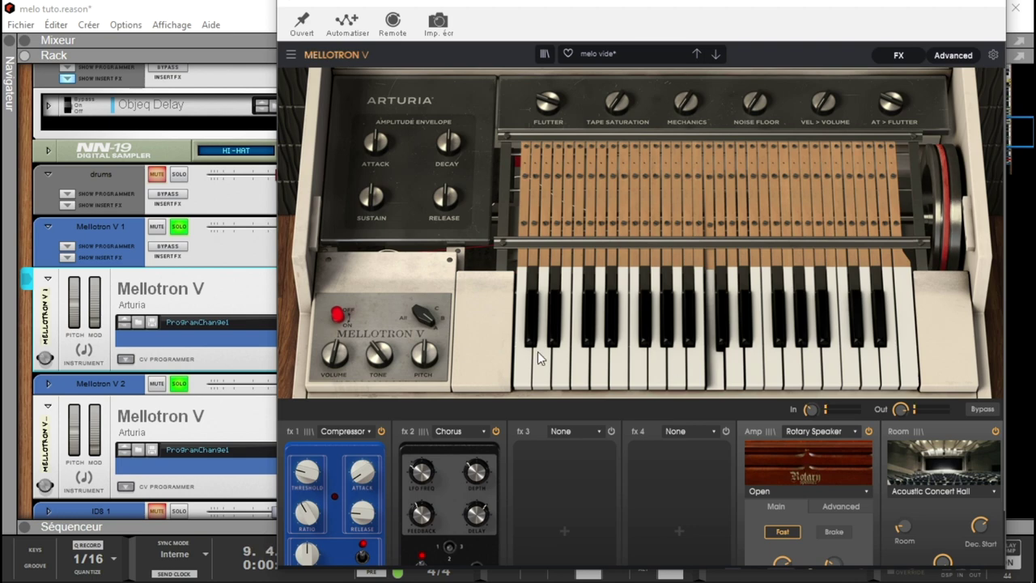
Open Mellotron V 2, view its effects chain, and close the instrument window.
click(226, 404)
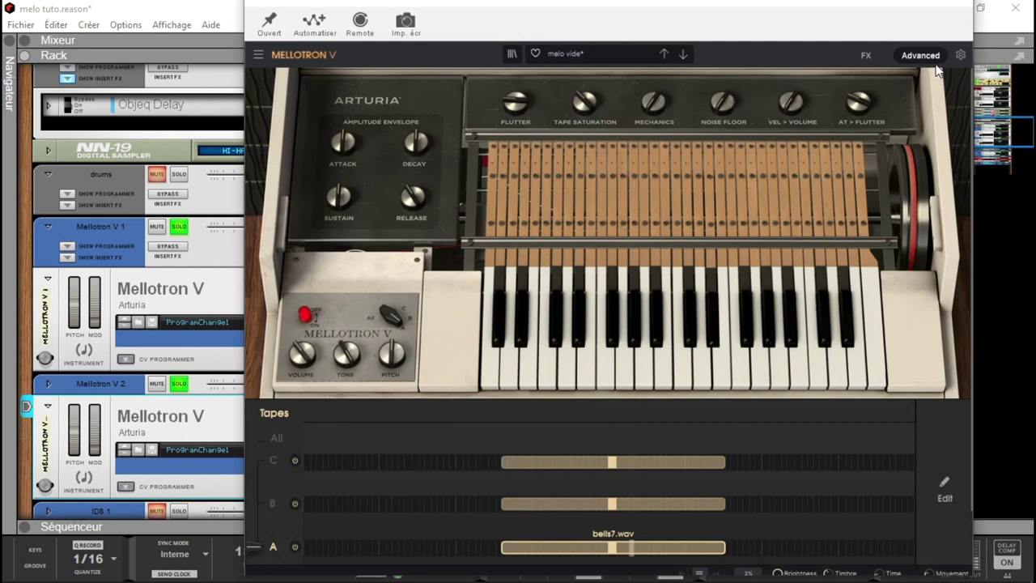
click(874, 55)
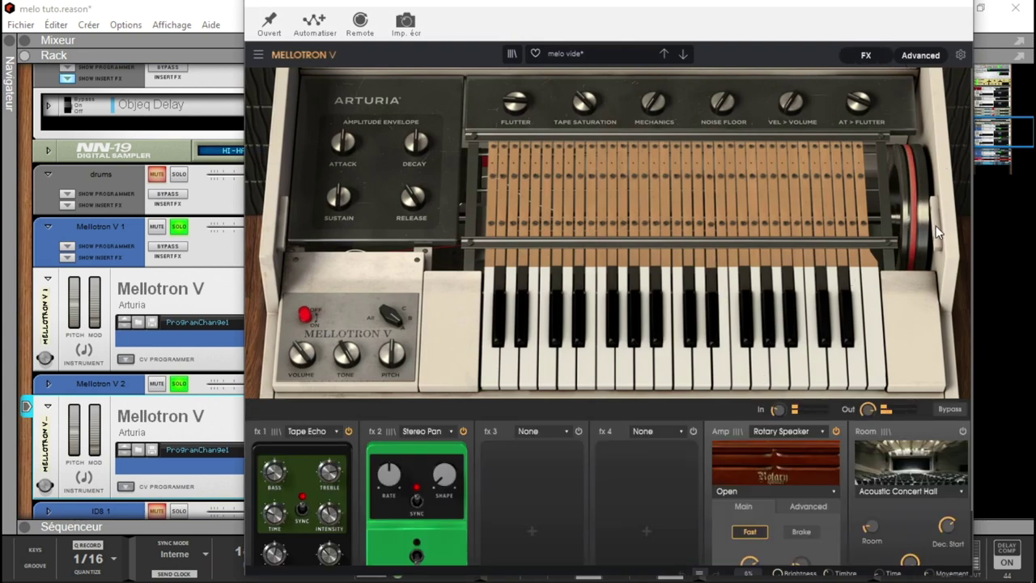
click(958, 7)
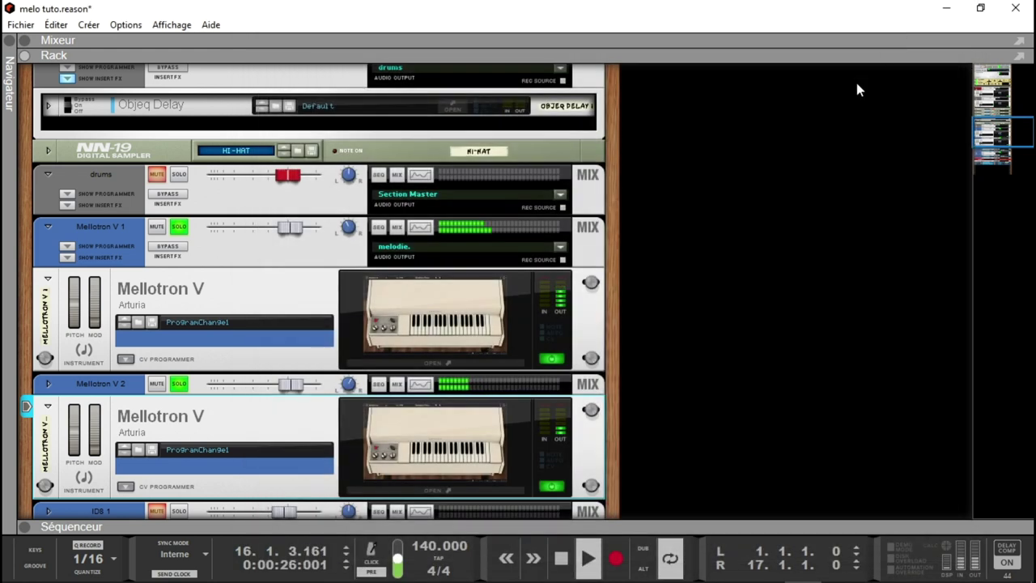
Add the drums bus to the solo playback, show the mixer above the rack, and stop playback.
click(179, 174)
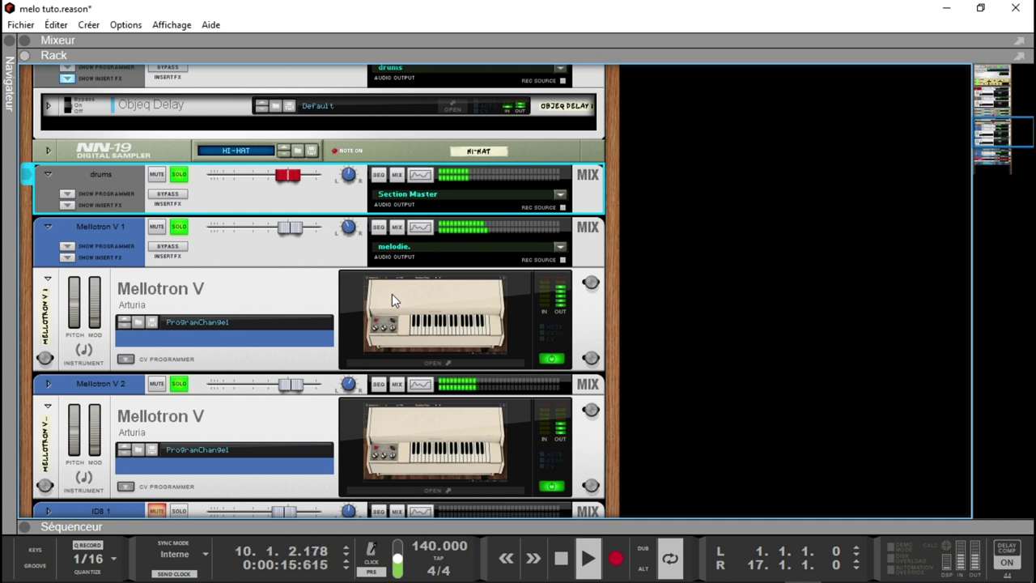
click(31, 40)
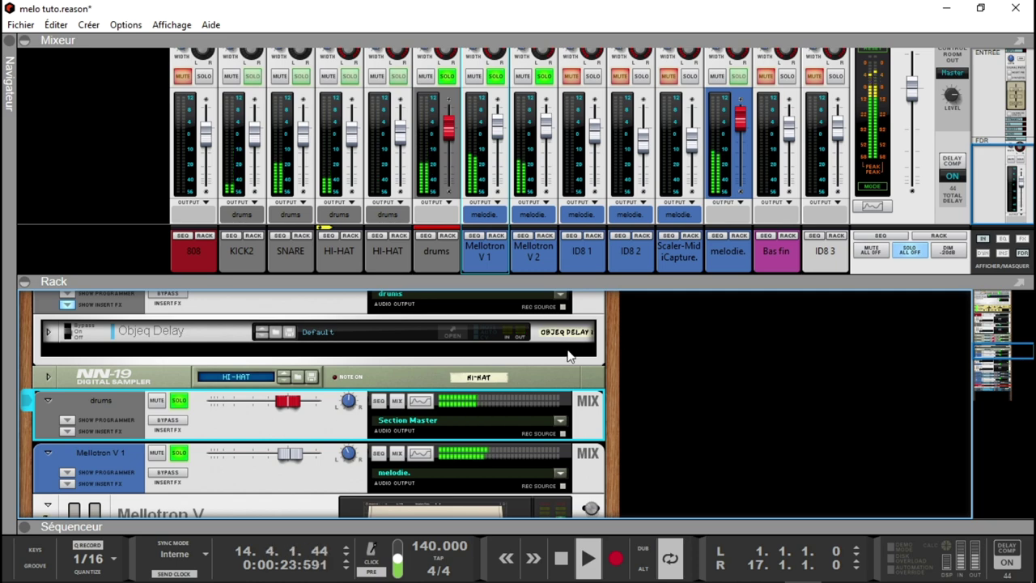
key(space)
Reopen Mellotron V 1, collapse it to the closed-lid view, and bring back the advanced view with tape A's sample editor.
click(406, 502)
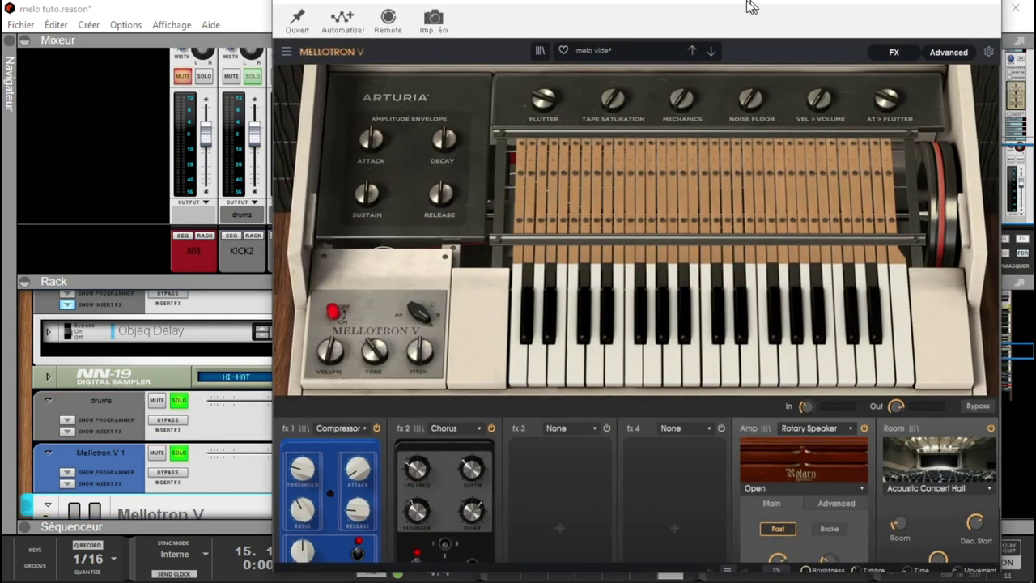
drag(751, 7, 706, 10)
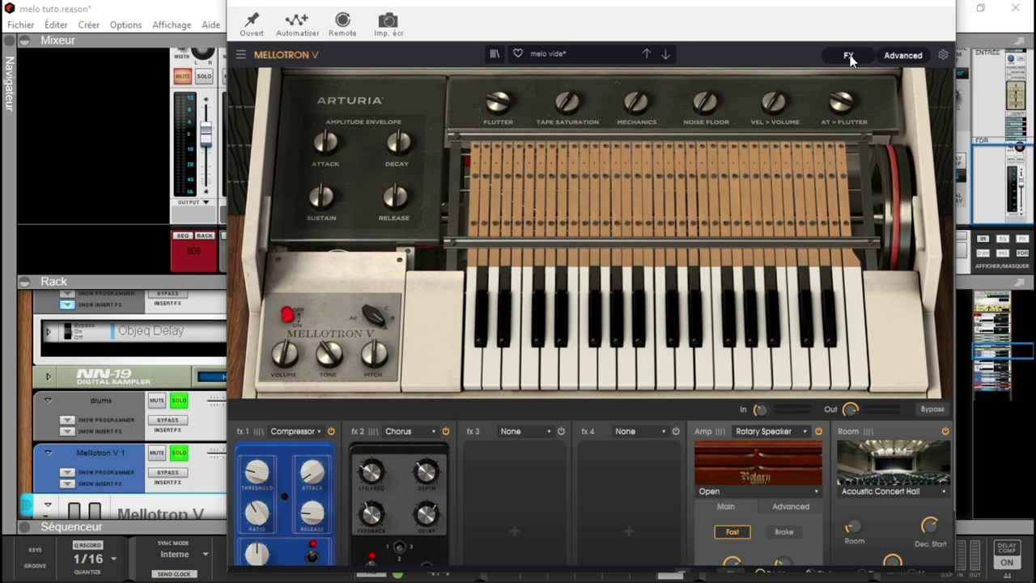
click(901, 56)
click(900, 55)
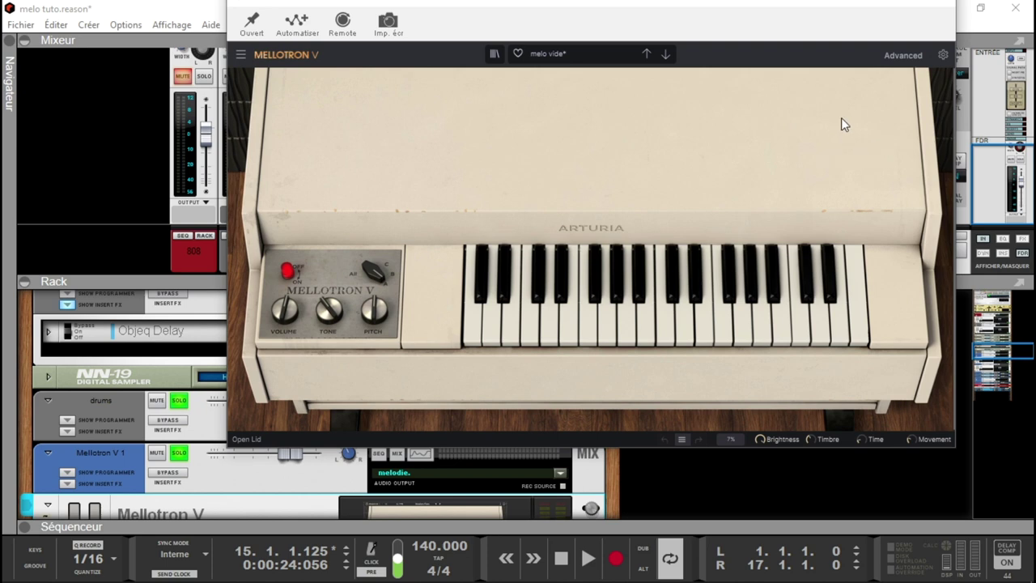
click(910, 57)
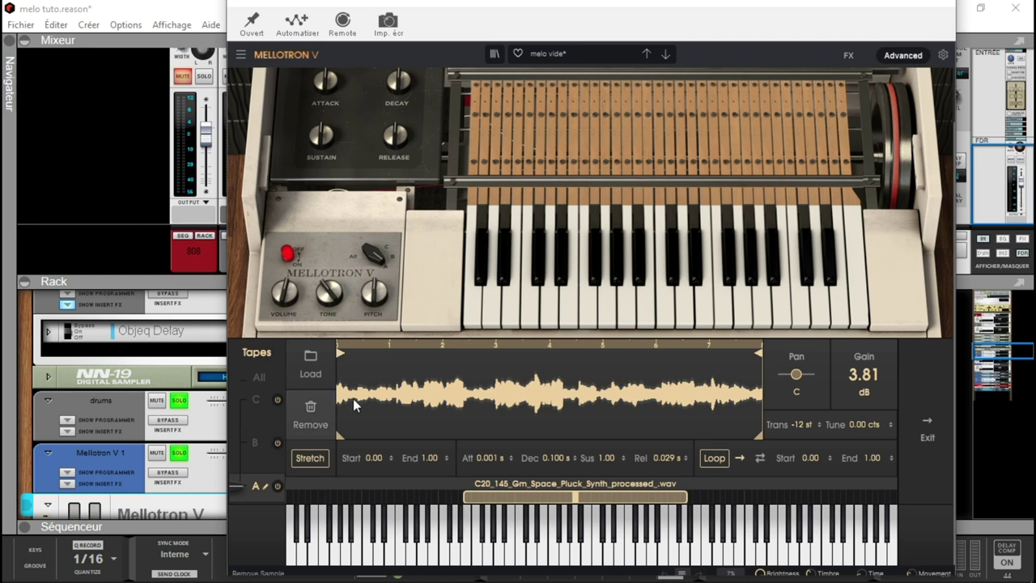
View the sample slots of tapes B and C, and return to tape A.
click(259, 440)
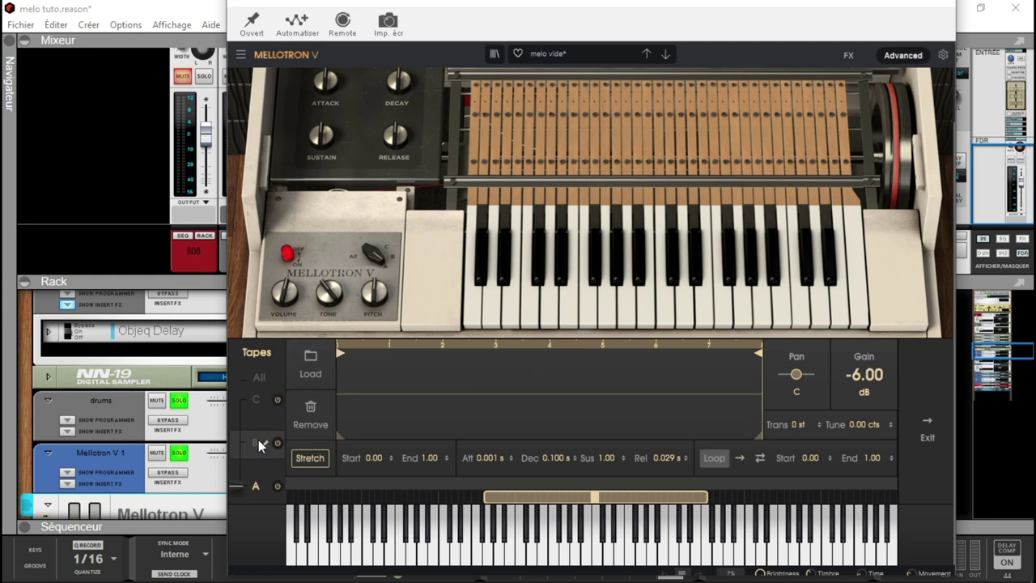
click(255, 395)
click(256, 487)
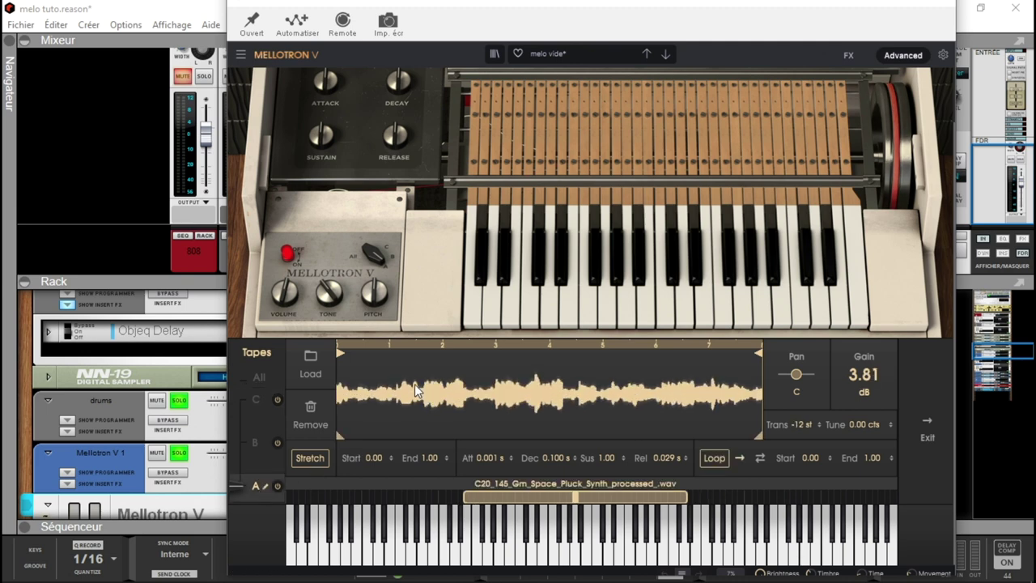
Show the factory sample list and the custom instrument sample folder for tape A, and close both without loading a sample.
click(312, 366)
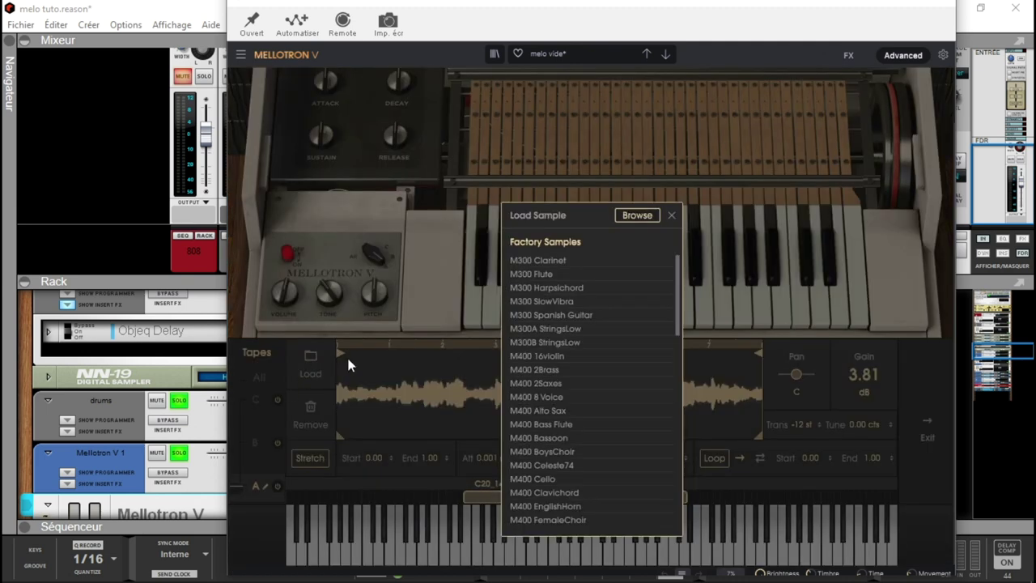
click(629, 213)
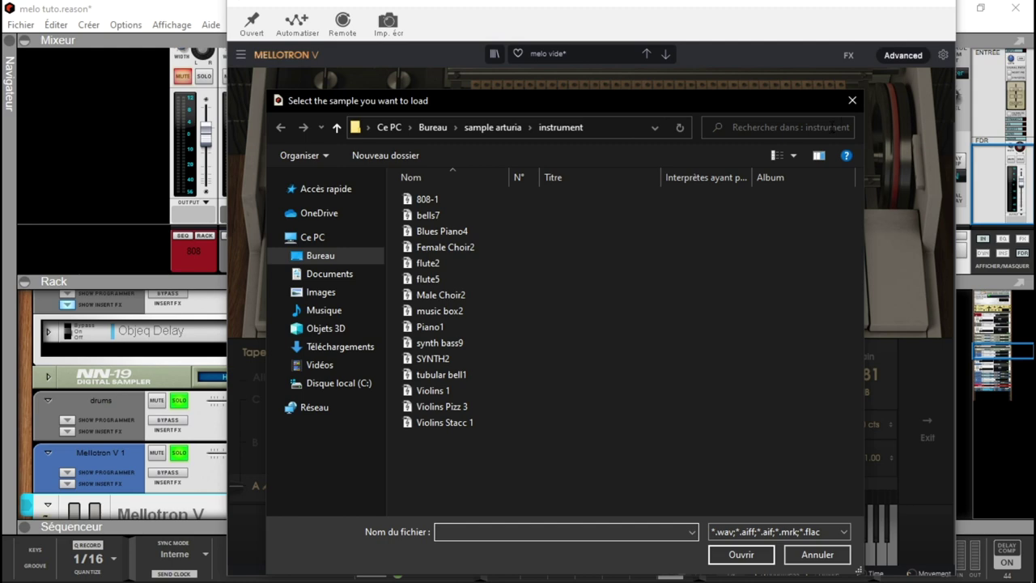
click(852, 100)
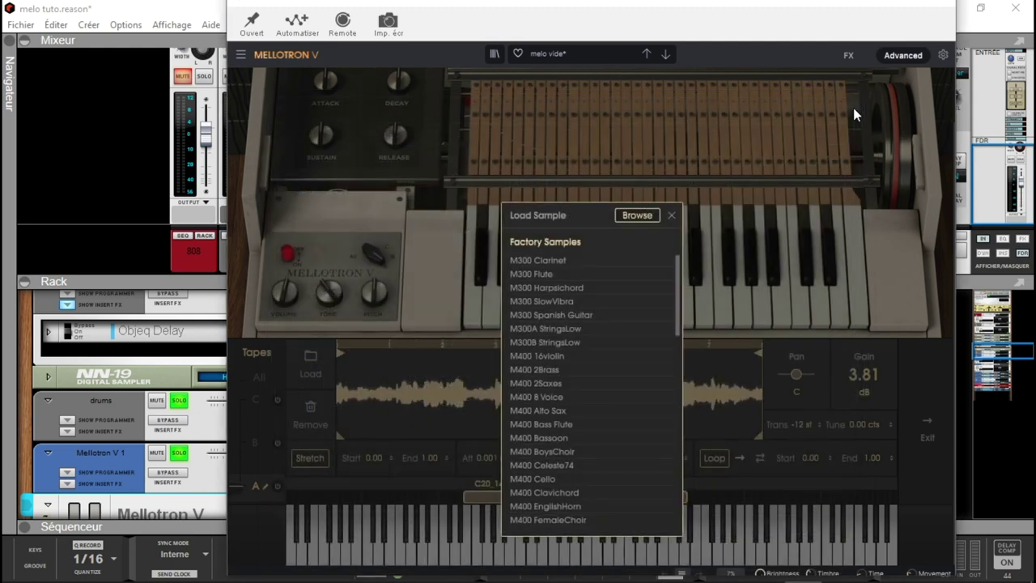
click(674, 215)
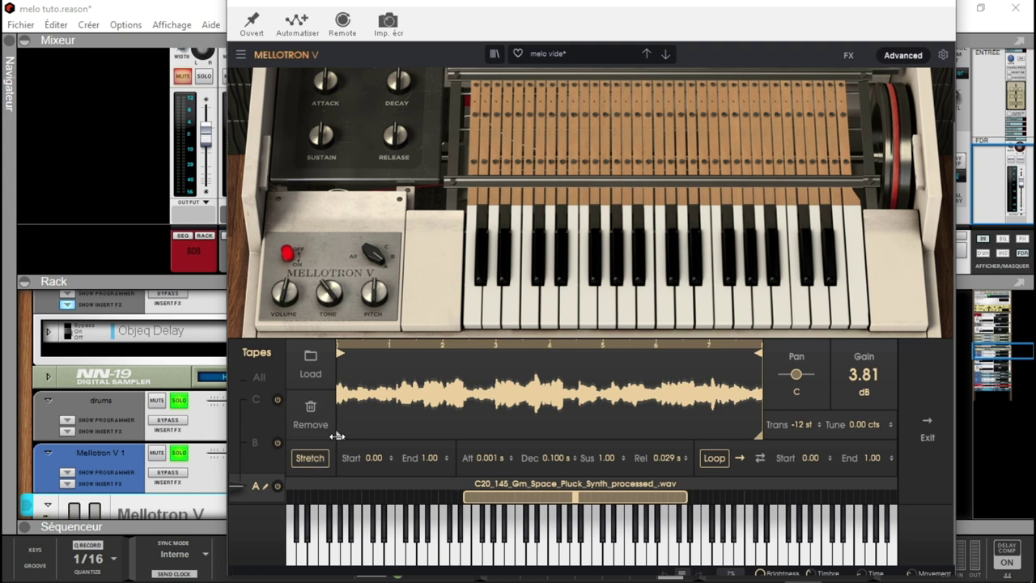
Set tape A's loop start to 0.100 and its loop end to 0.747 on the waveform.
mouse_move(339, 436)
mouse_down()
mouse_move(398, 437)
mouse_move(378, 437)
mouse_up()
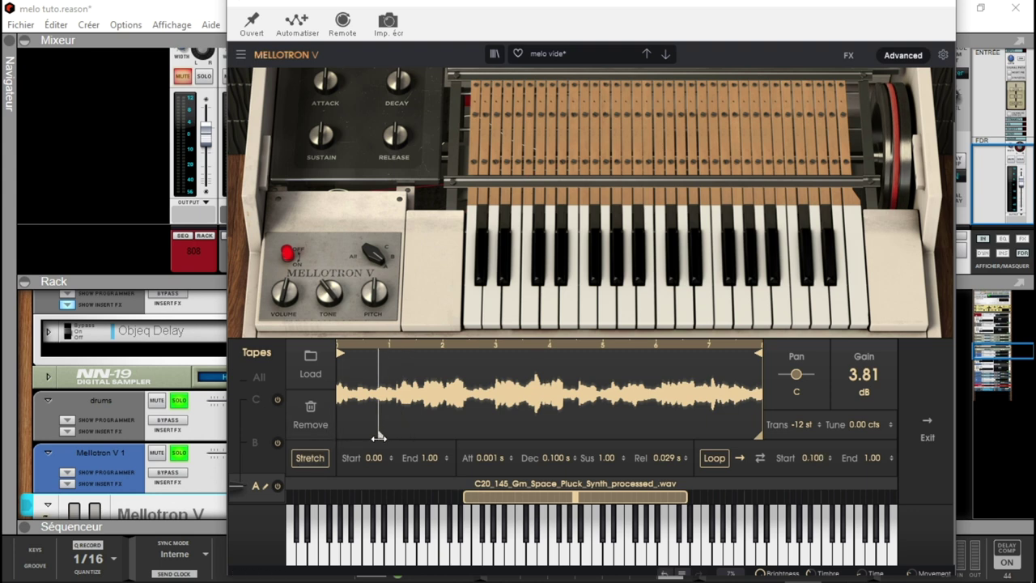
drag(756, 437, 655, 437)
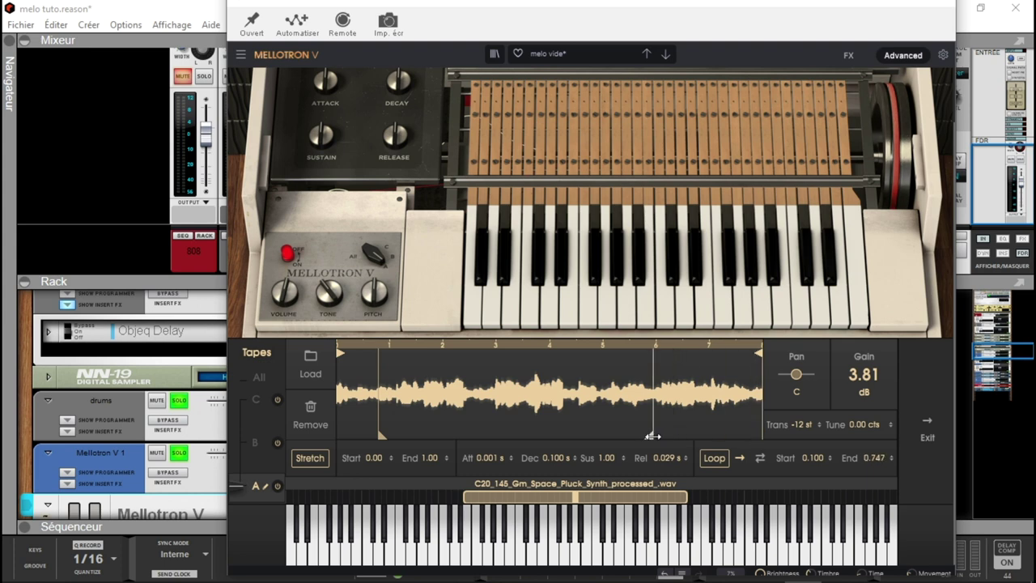